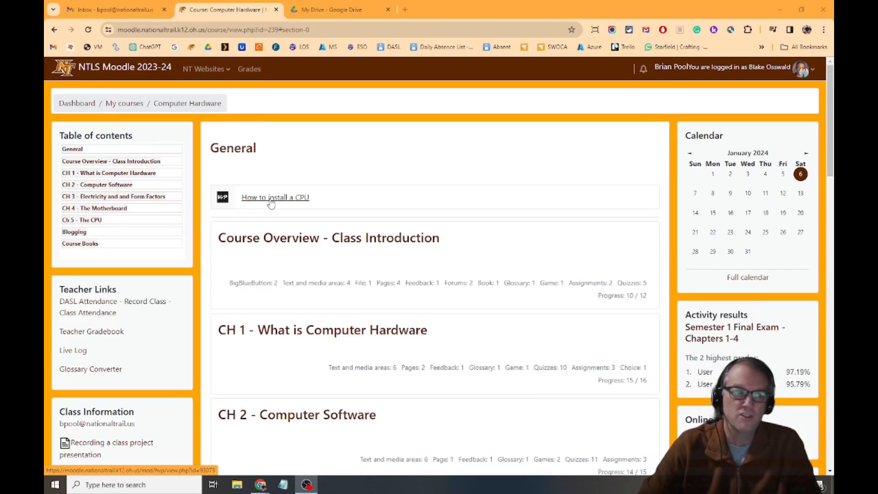
Open the "How to install a CPU" activity in the General section and pause its video.
left_click(272, 198)
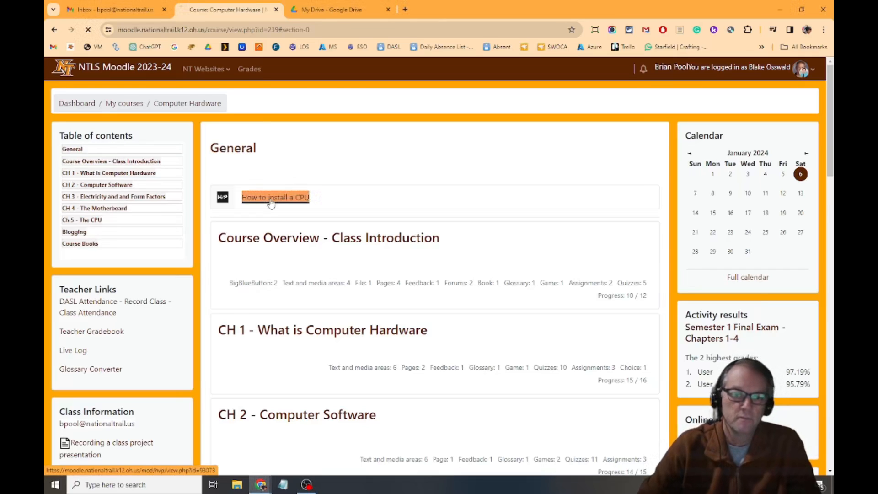
scroll(578, 211, "down", 2)
scroll(579, 215, "down", 1)
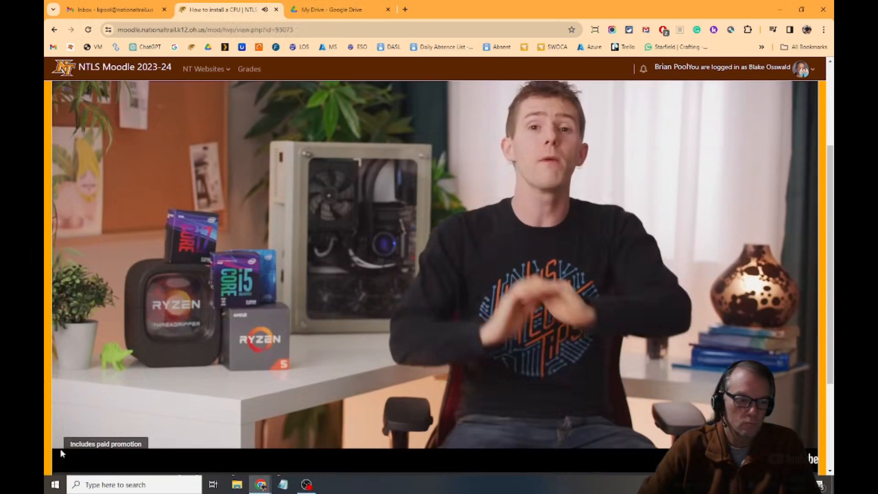
left_click(361, 304)
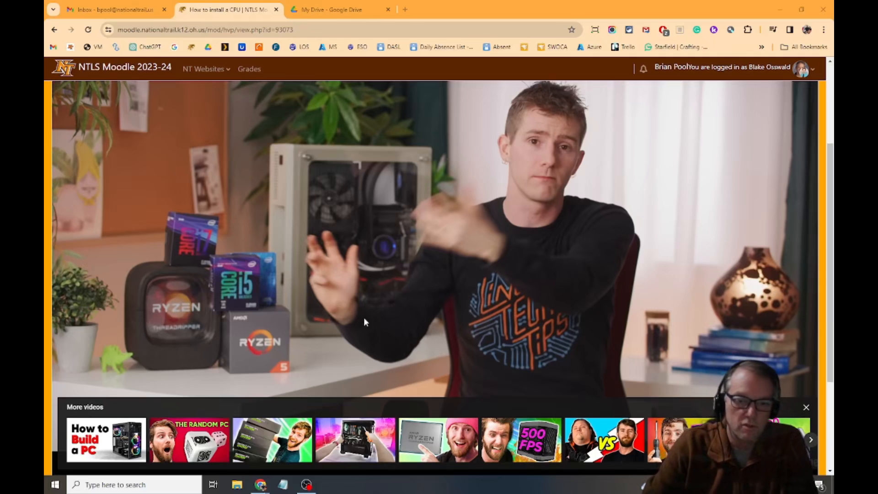
scroll(364, 322, "down", 3)
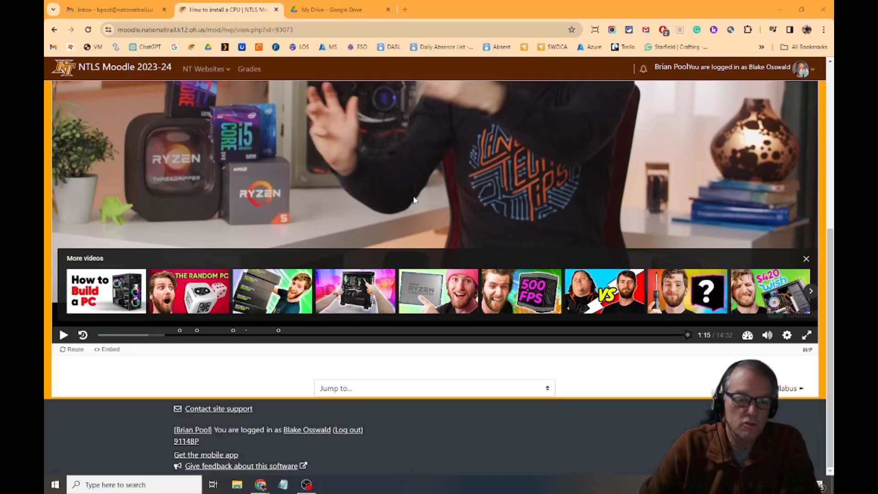
scroll(414, 199, "up", 2)
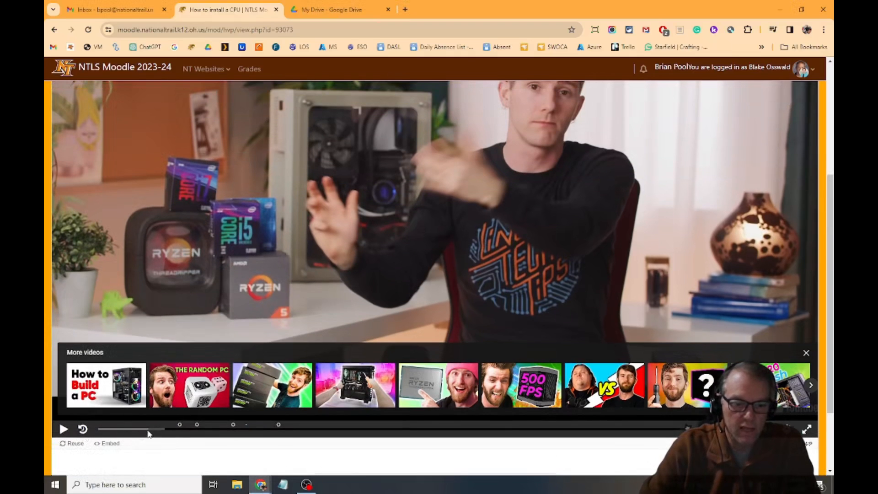
Resume the CPU video, pause it, jump back a few seconds, and replay that part before pausing again.
left_click(64, 429)
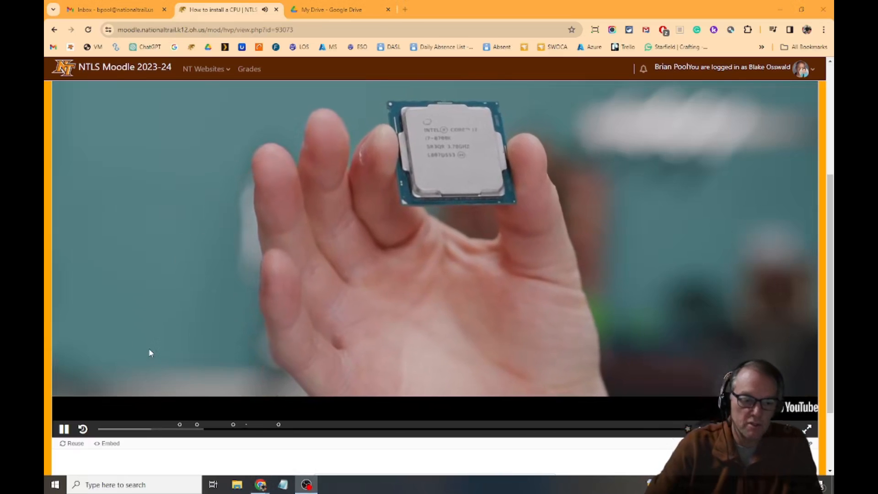
scroll(149, 352, "down", 1)
scroll(149, 352, "up", 1)
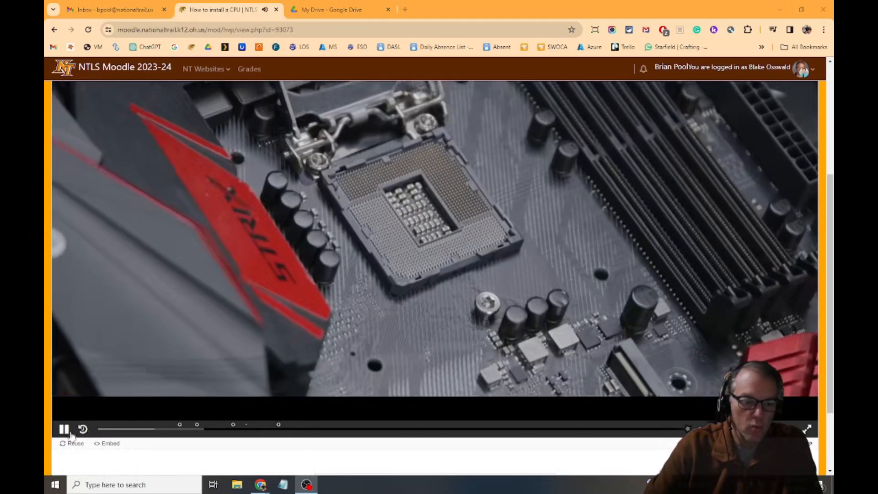
left_click(64, 429)
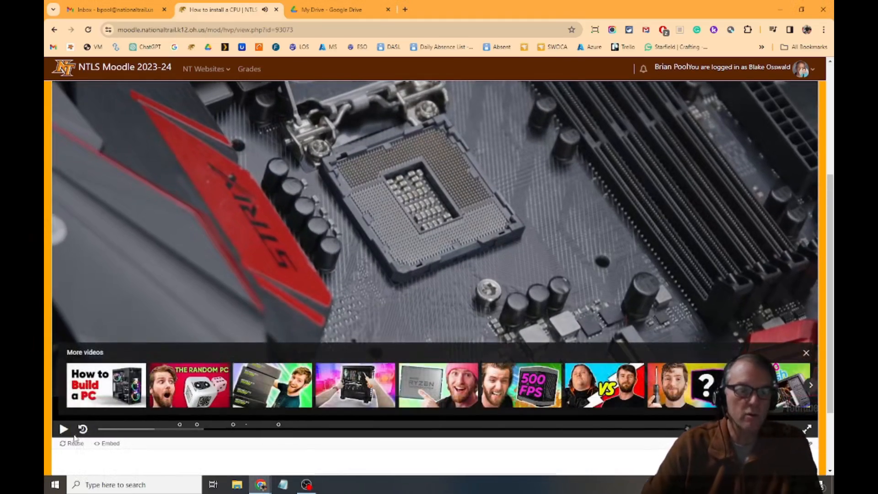
left_click(82, 430)
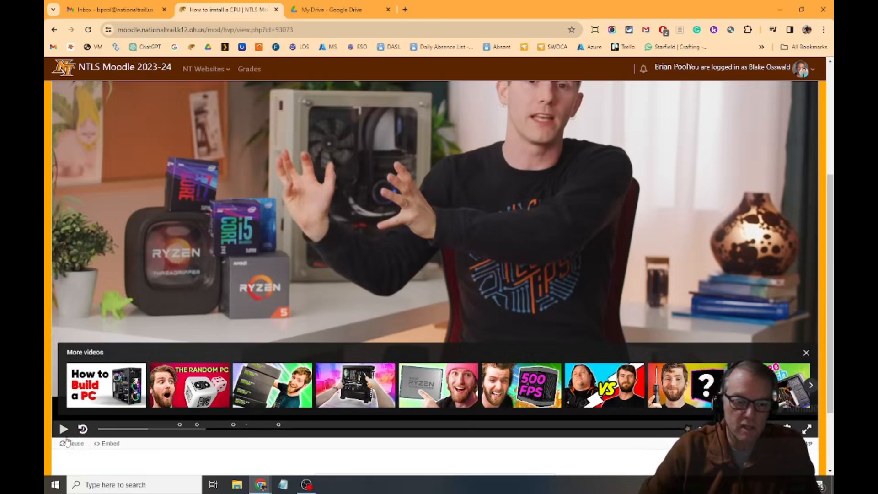
left_click(64, 429)
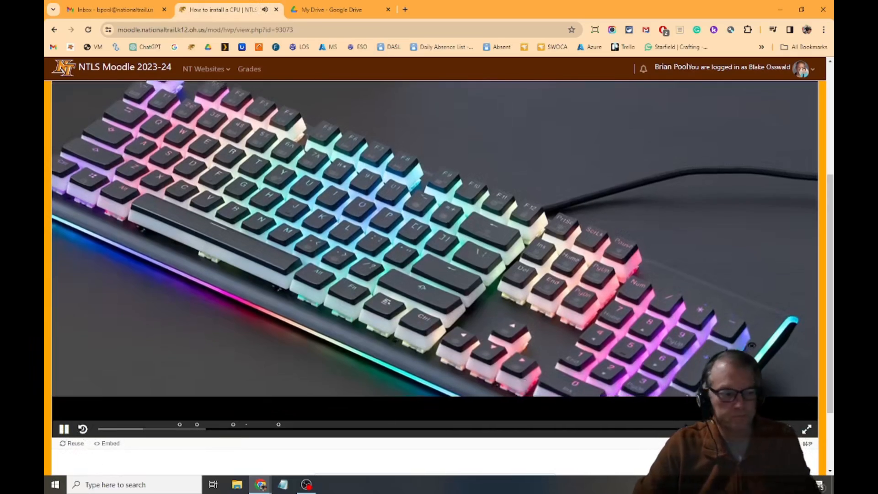
left_click(64, 430)
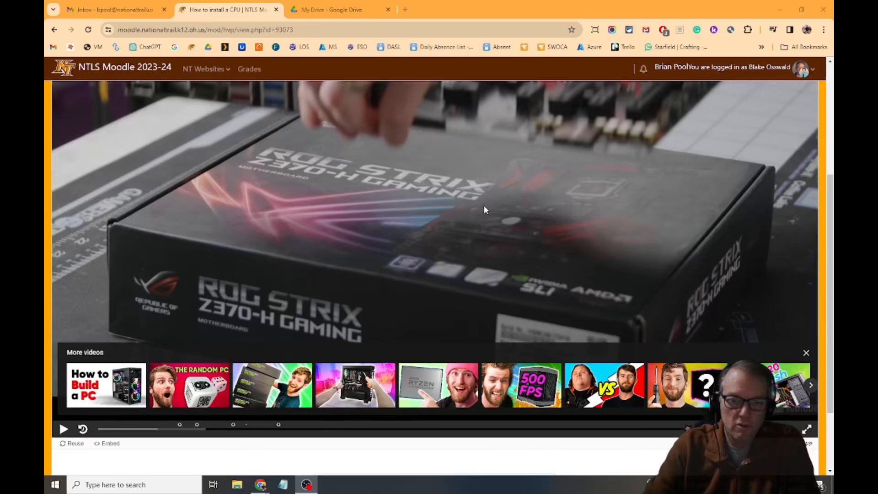
Shrink and widen the browser window around the paused video, and maximize it again.
scroll(484, 204, "up", 2)
scroll(484, 209, "down", 1)
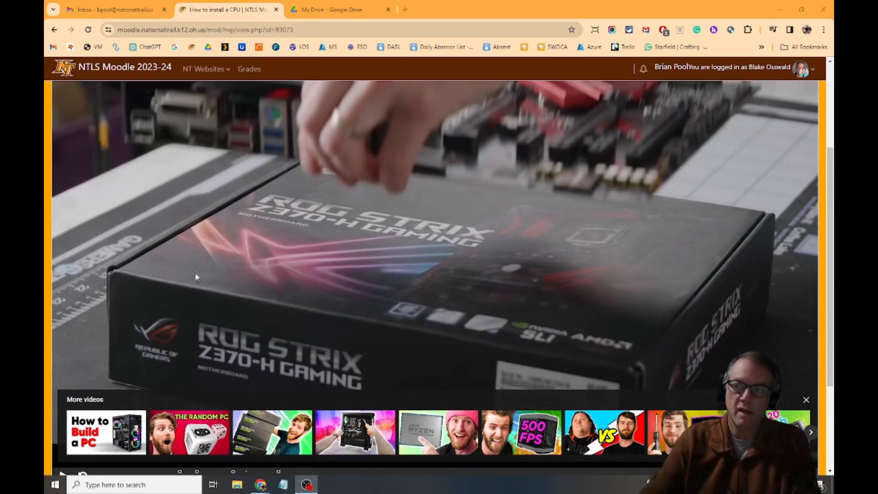
left_click(801, 9)
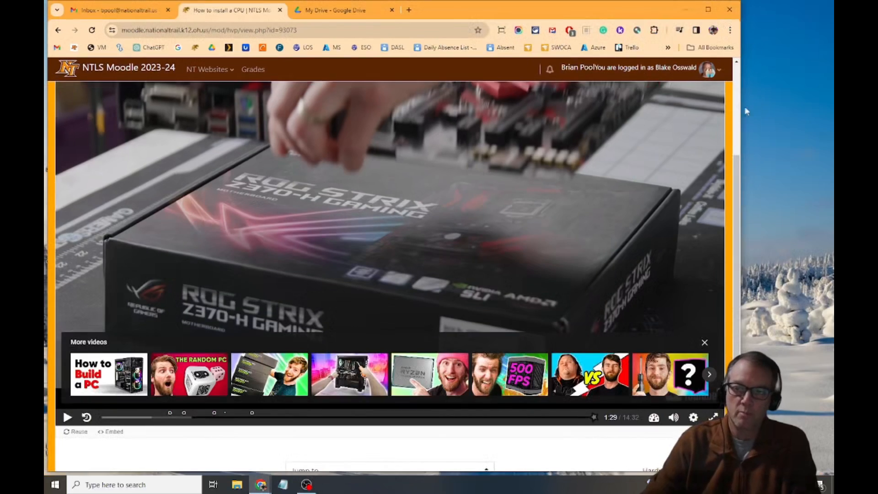
left_click_drag(743, 106, 754, 170)
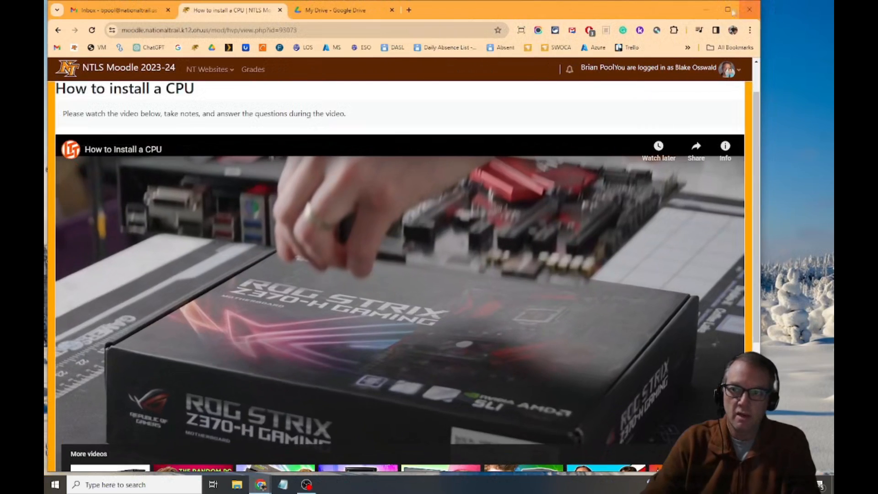
left_click(725, 9)
scroll(641, 284, "down", 2)
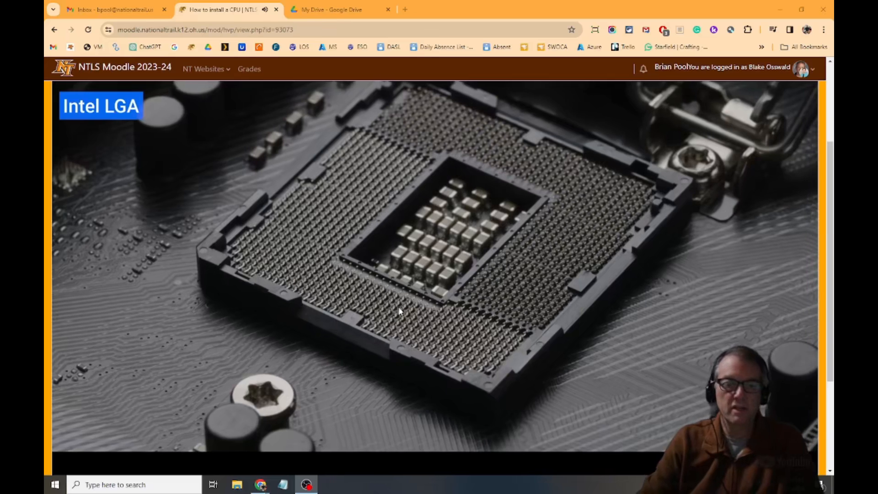
Try answering the LGA fill-in question with land, grid and apple, and check the answer.
scroll(192, 412, "down", 1)
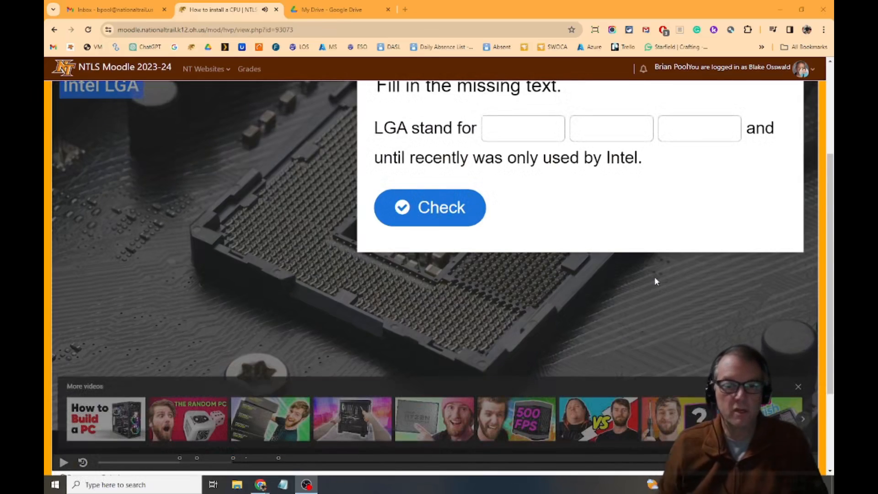
scroll(548, 377, "up", 2)
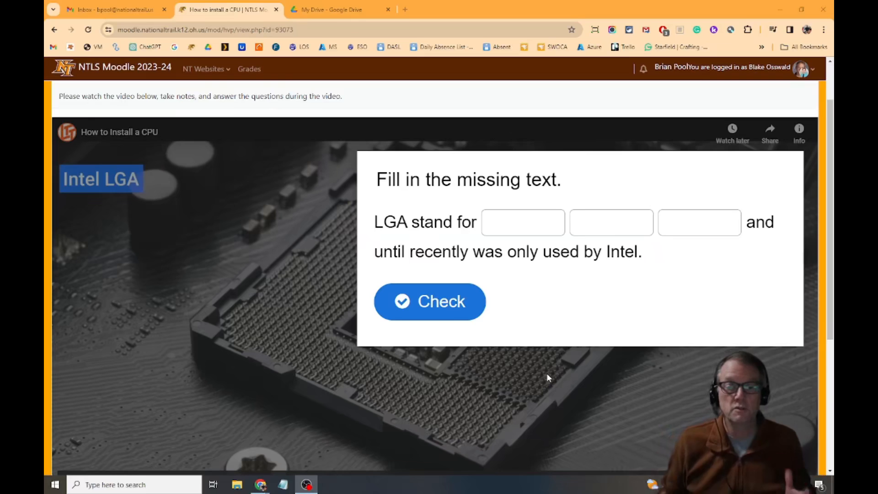
left_click(515, 223)
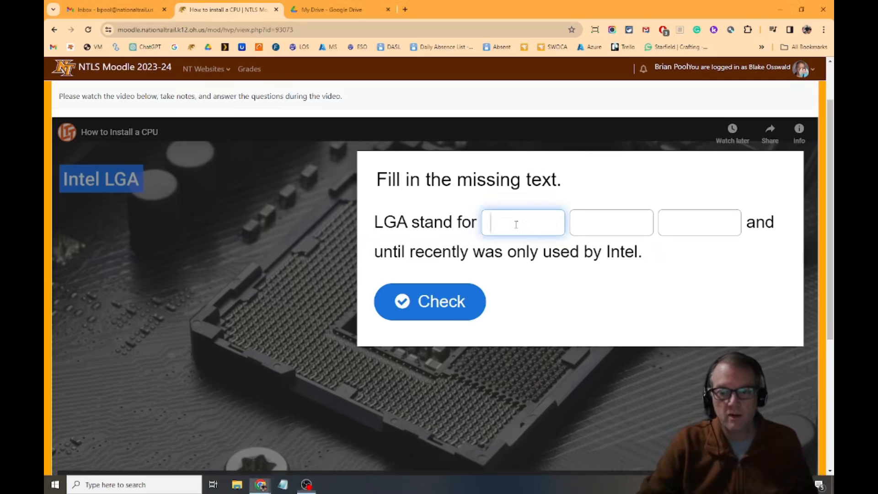
type("land")
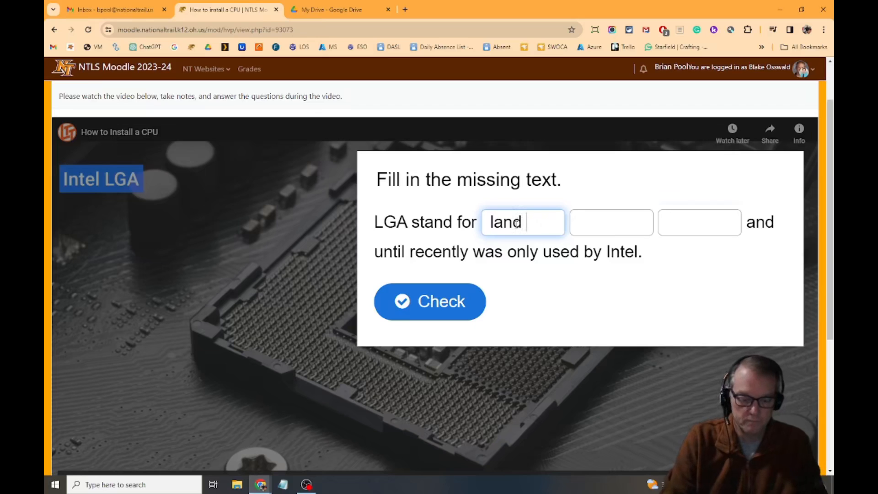
key("Tab")
type("grid")
key("Tab")
type("apple")
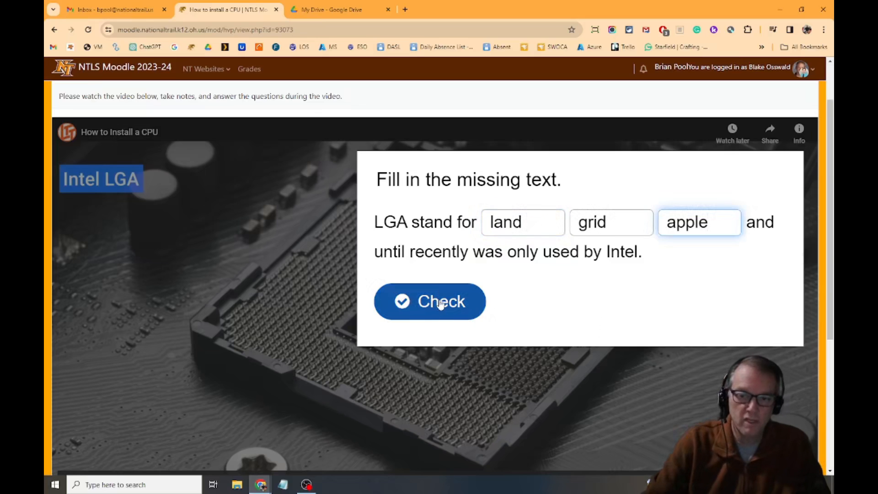
left_click(440, 302)
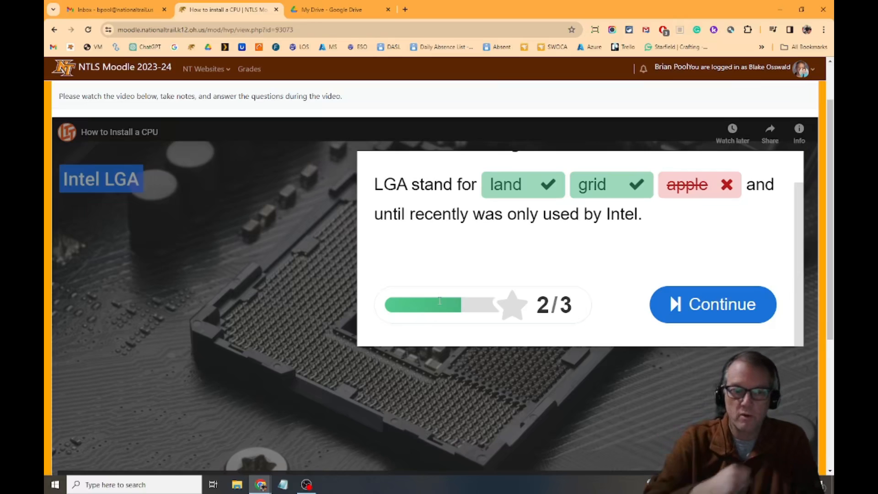
Continue from the checked question and rewatch the preceding video segment up to the LGA question.
left_click(739, 305)
scroll(736, 304, "down", 5)
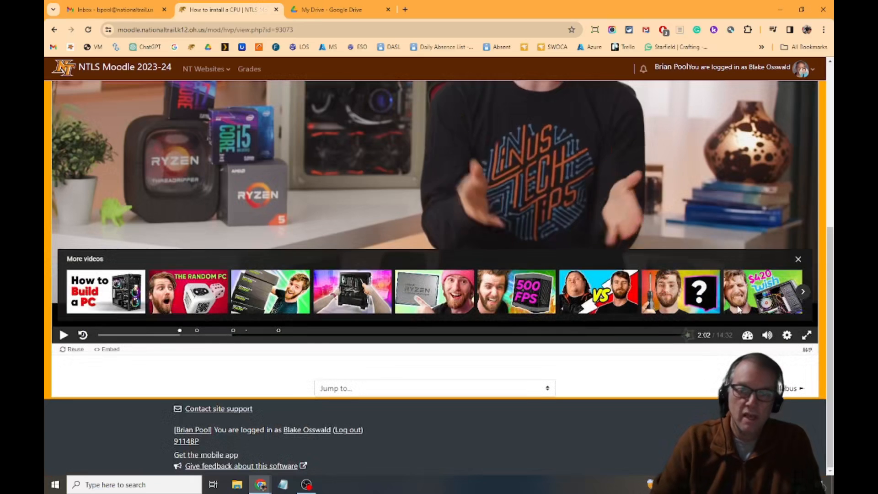
scroll(478, 283, "up", 2)
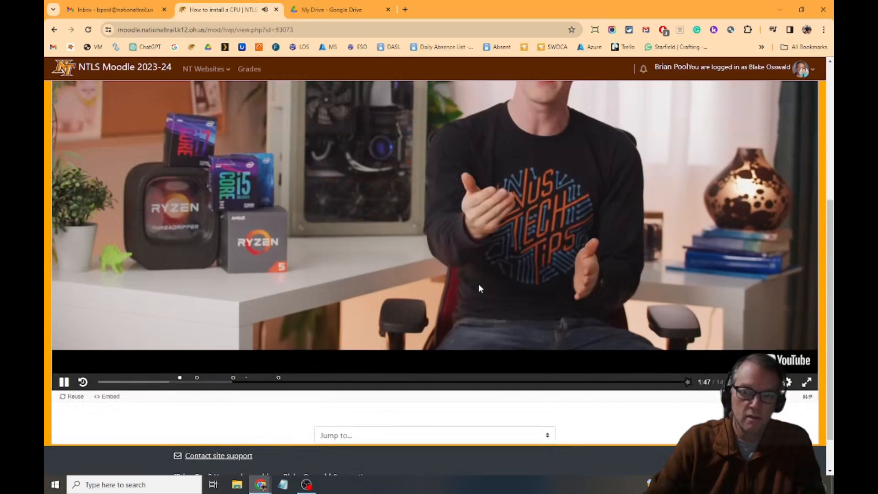
scroll(479, 285, "up", 1)
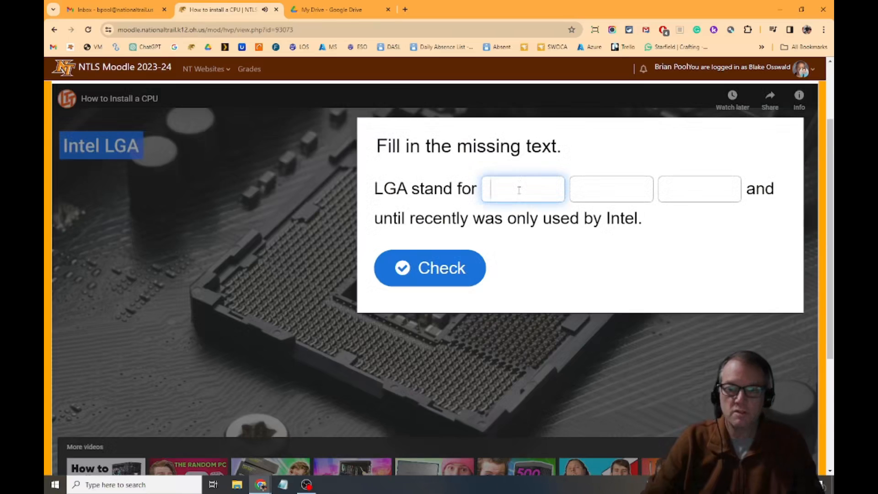
Fill in the LGA question with land, grid and array, and check the answer.
type("land")
key("Tab")
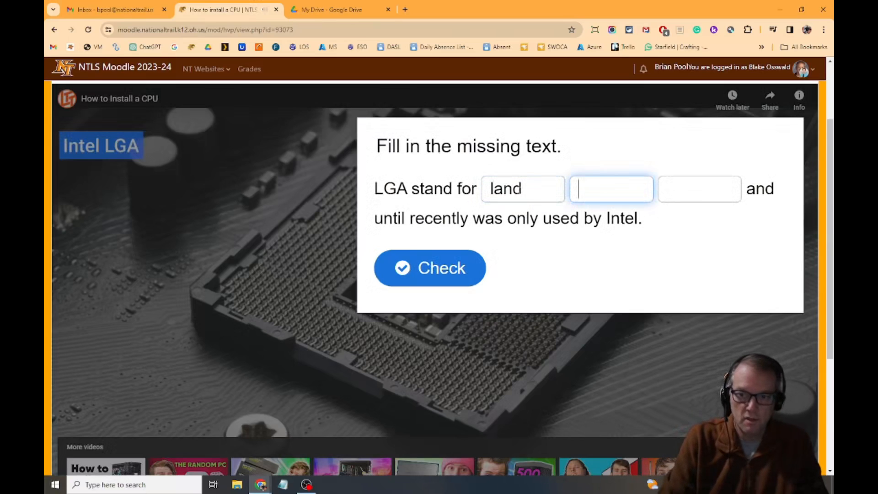
type("grid")
key("Tab")
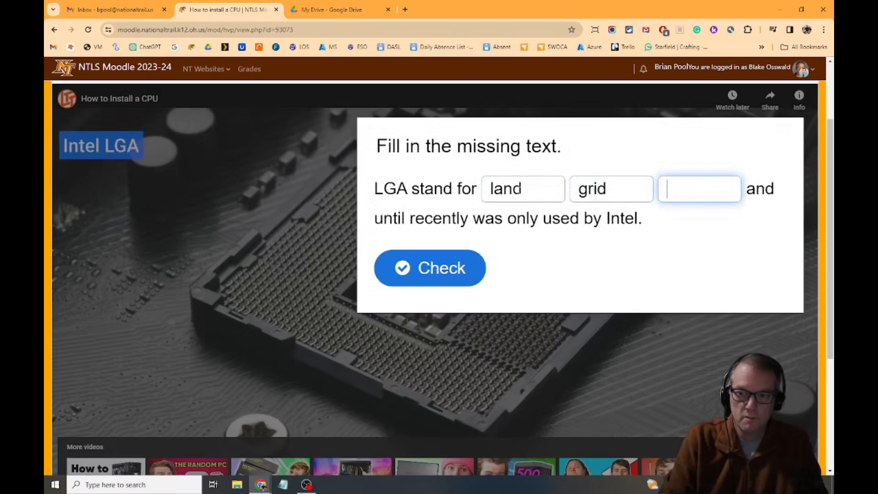
type("array")
left_click(435, 269)
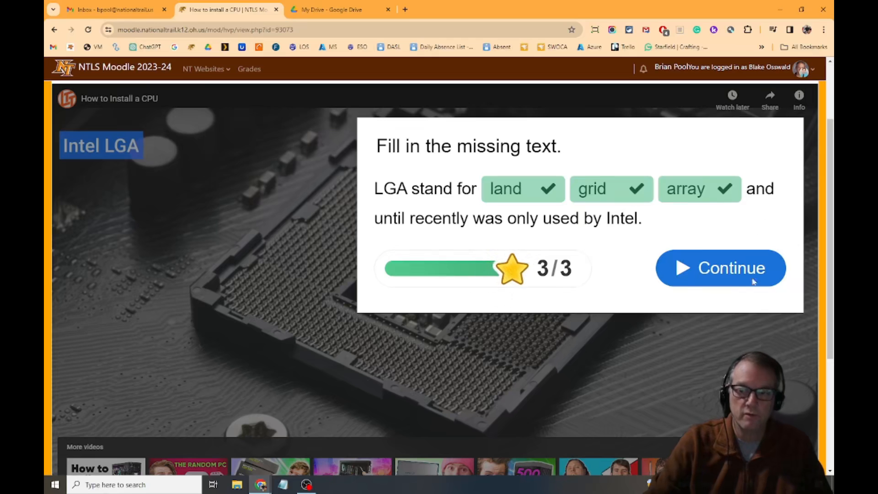
Continue the video past the LGA question and examine the question markers and answered indicator on its timeline.
left_click(725, 266)
scroll(725, 265, "down", 4)
scroll(655, 424, "up", 2)
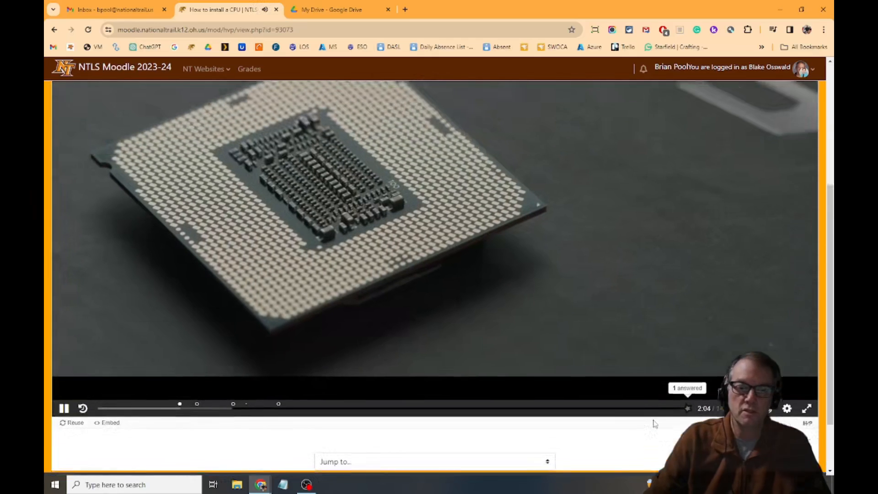
scroll(654, 420, "up", 2)
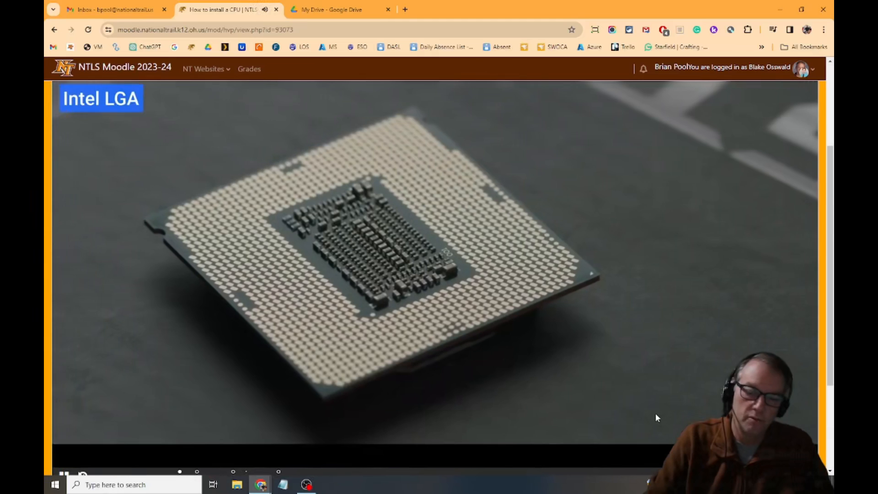
scroll(656, 416, "down", 1)
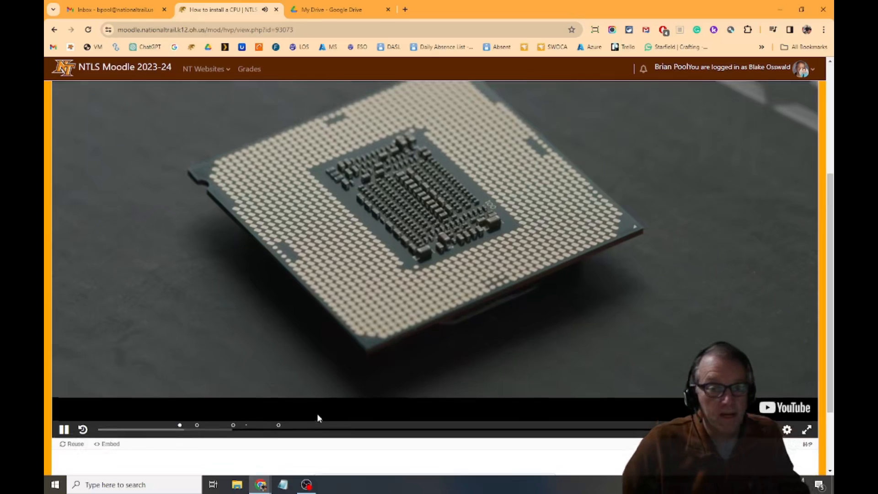
scroll(317, 413, "up", 2)
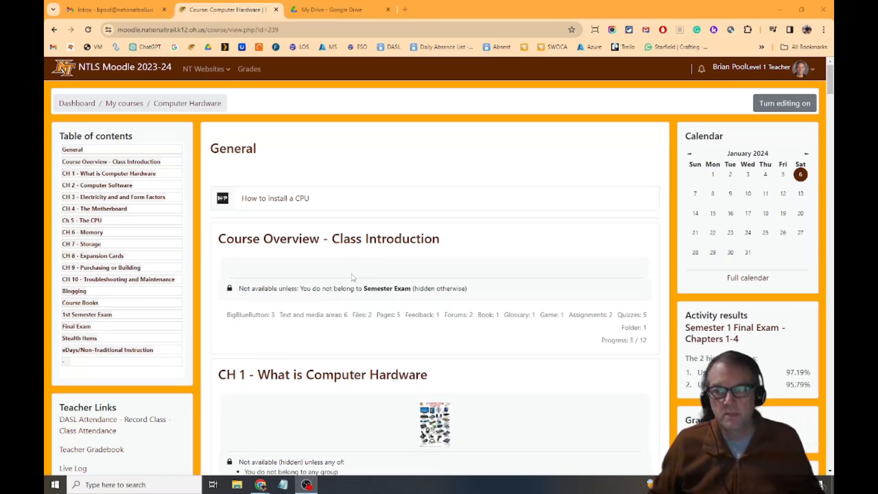
Turn on course editing and start a new Interactive Content activity in the General section.
left_click(777, 103)
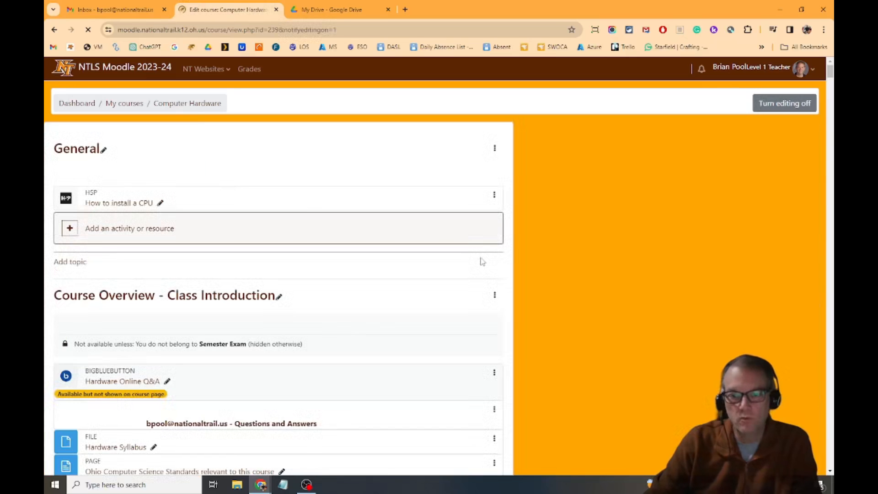
left_click(289, 230)
left_click(345, 145)
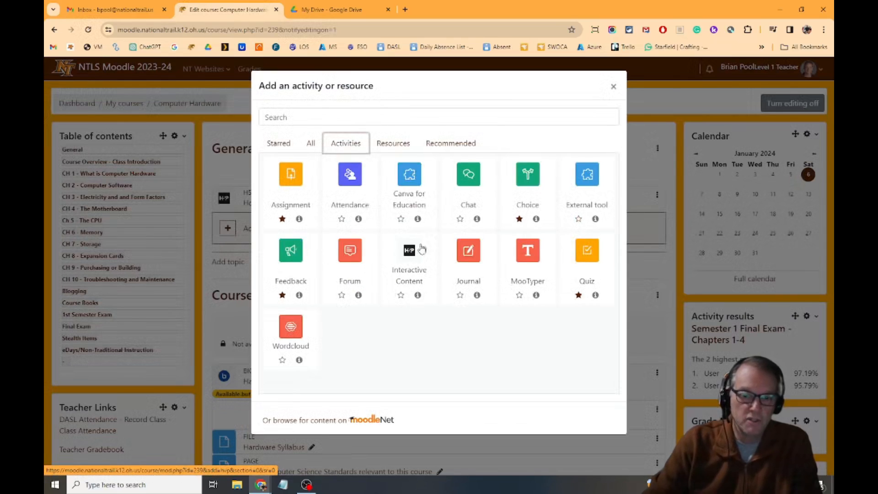
left_click(418, 270)
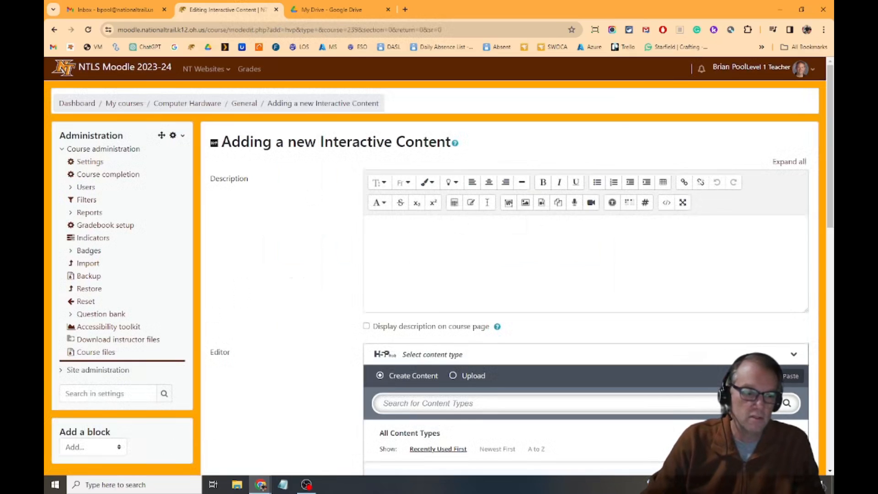
Enter the activity description "Please watch this video on CPU's and answer the questions during the video.".
type("Please watch this video on CPU's and answer the questions during the video.")
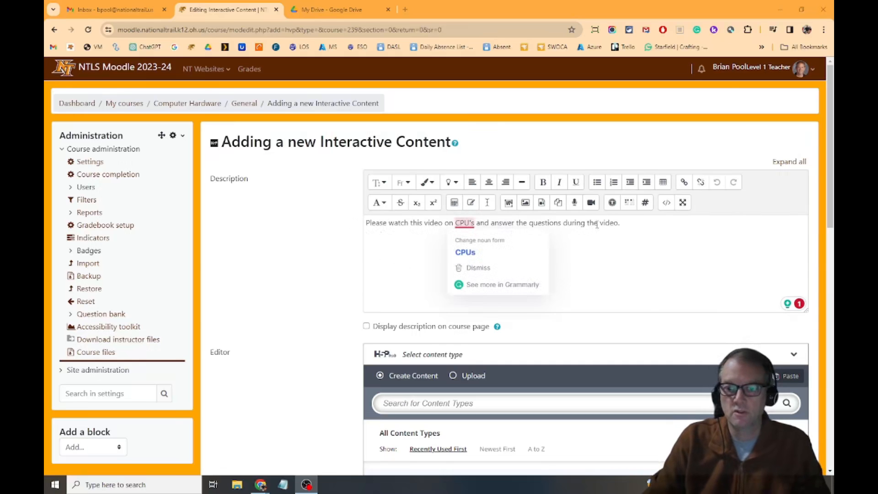
scroll(664, 250, "down", 2)
scroll(664, 251, "down", 2)
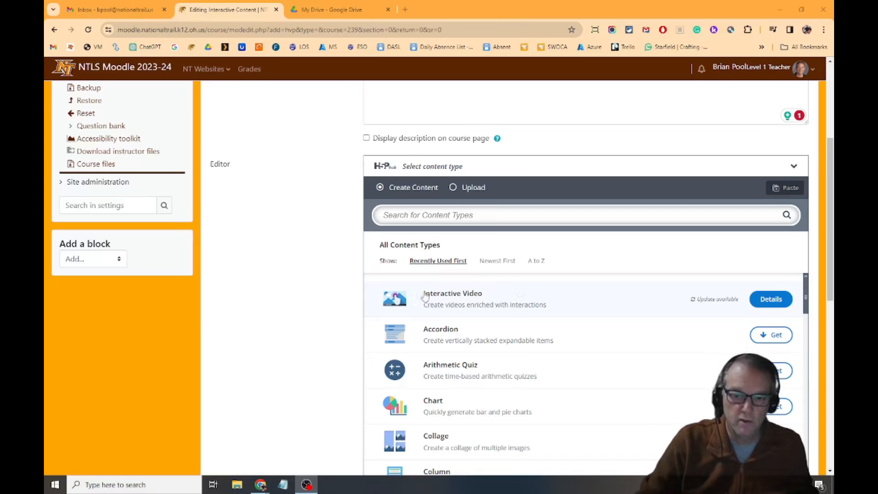
Create an Interactive Video titled Linus Tech Tips "How to Install a CPU" and insert the matching YouTube video by its copied URL.
left_click(443, 293)
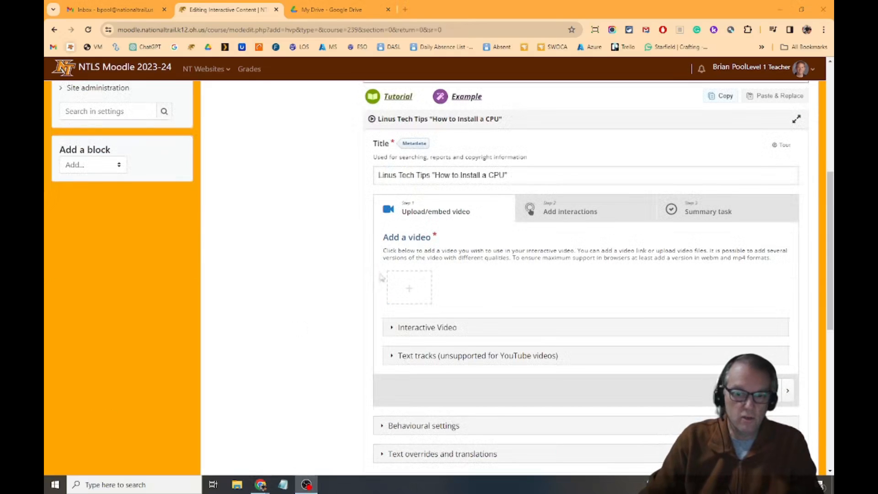
left_click(412, 289)
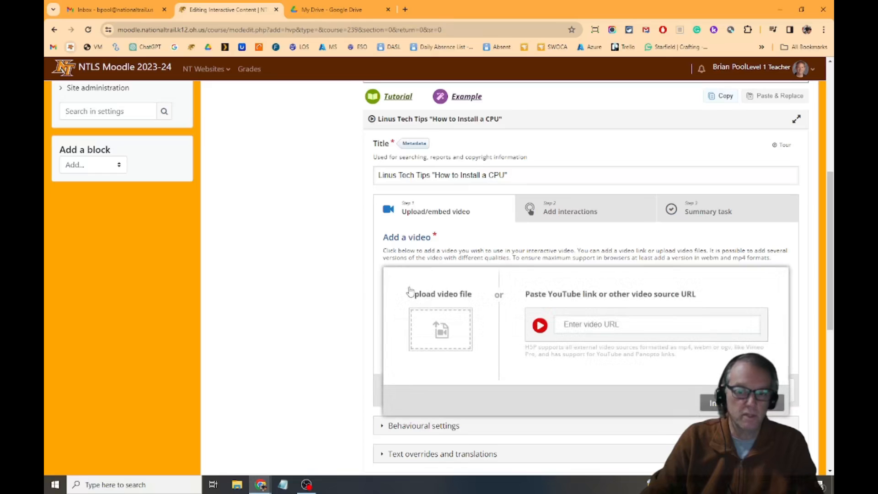
left_click(577, 326)
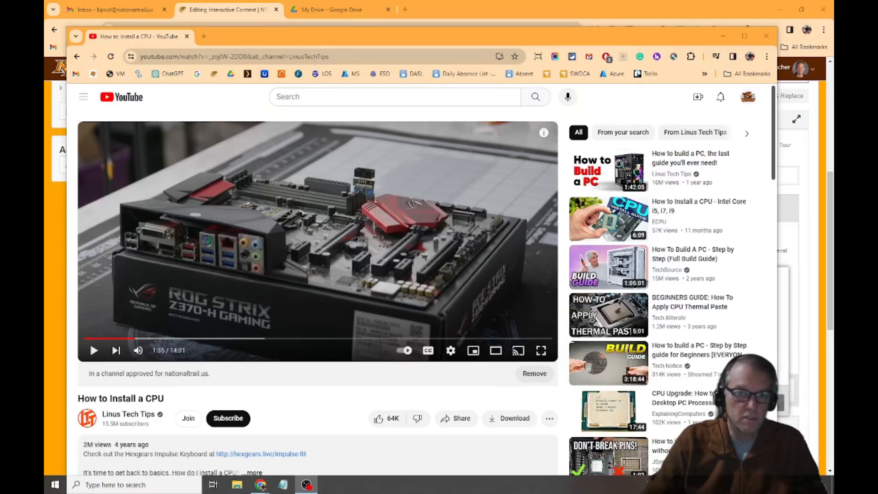
left_click(274, 56)
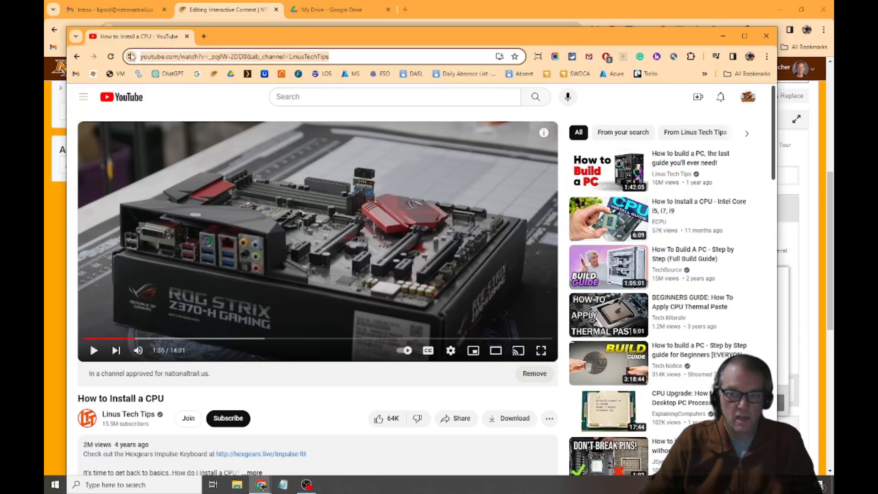
left_click(723, 36)
left_click(621, 322)
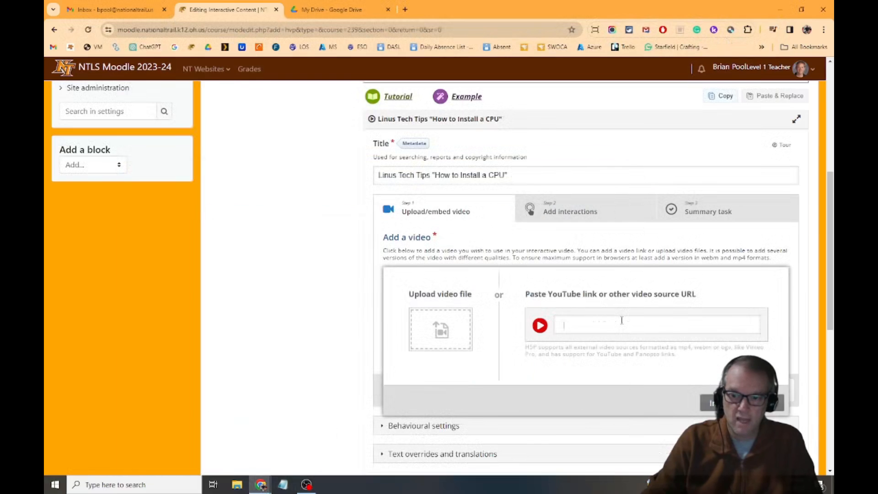
key("ctrl+v")
left_click(713, 403)
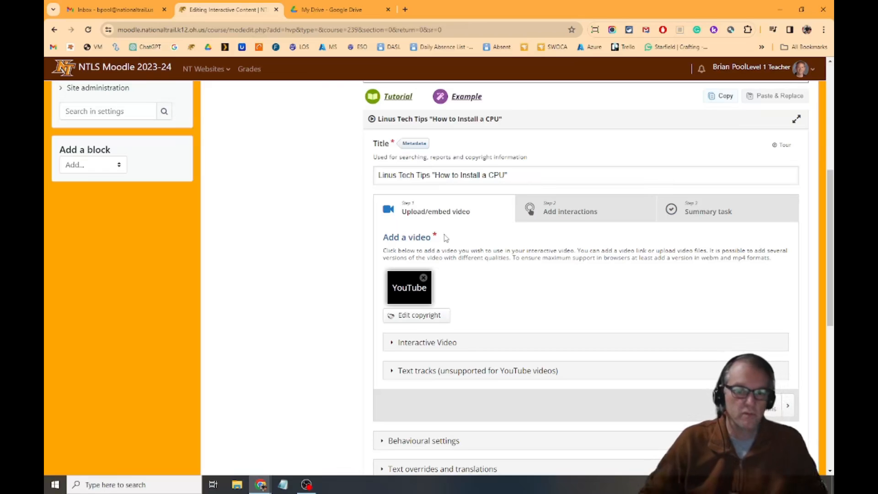
Set the video to start at 1:12 in the interactive video's behavioural settings.
scroll(398, 346, "down", 4)
left_click(382, 252)
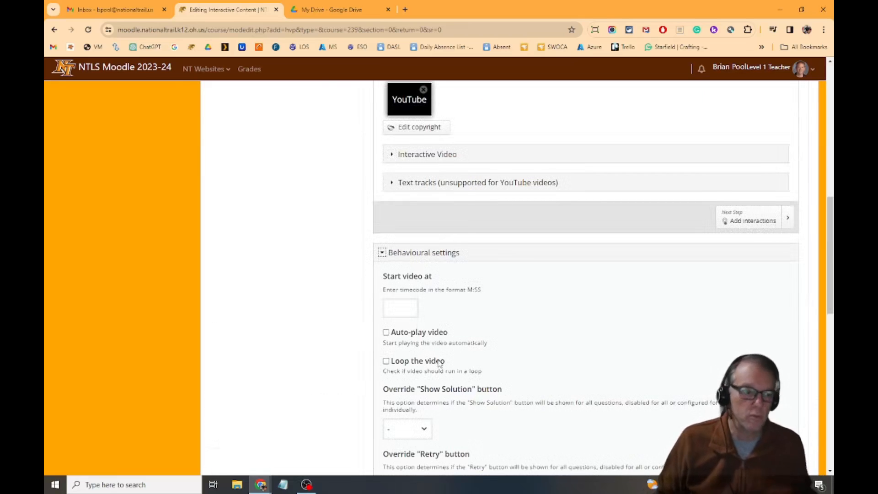
scroll(436, 290, "down", 1)
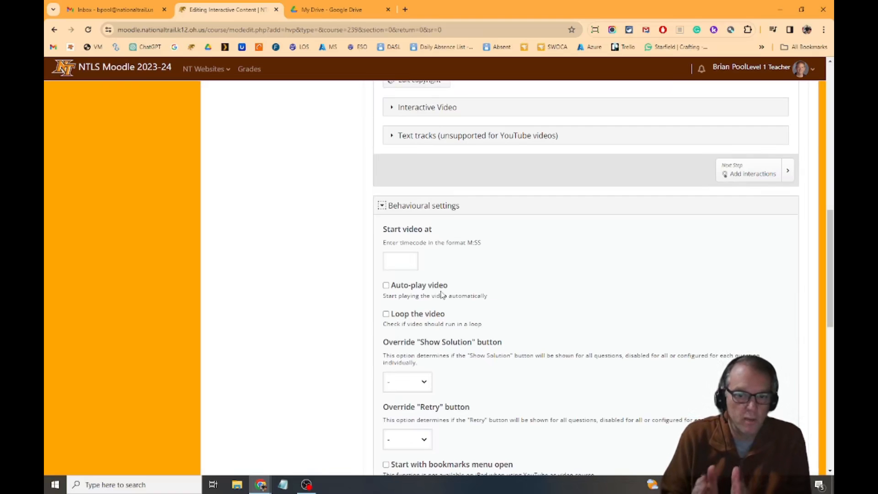
left_click(400, 266)
type("1:12")
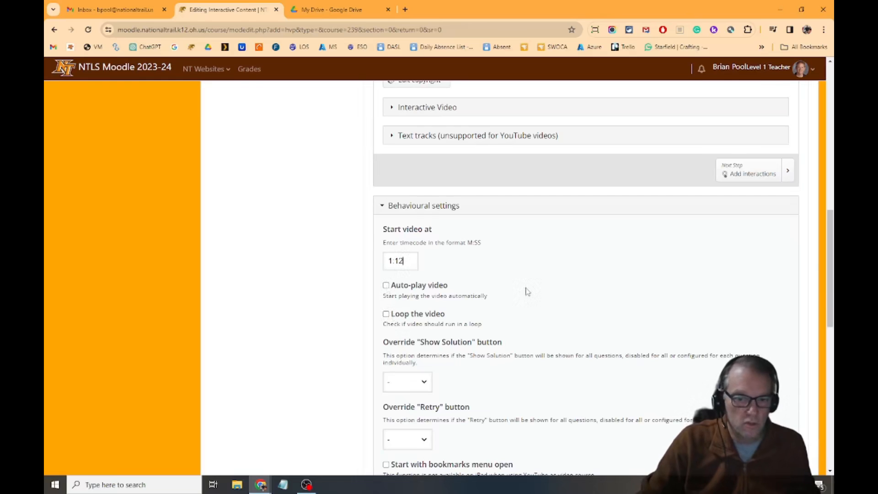
Enable the 10-second rewind button and prevention of skipping forward, and turn off the copyright button.
scroll(526, 291, "down", 4)
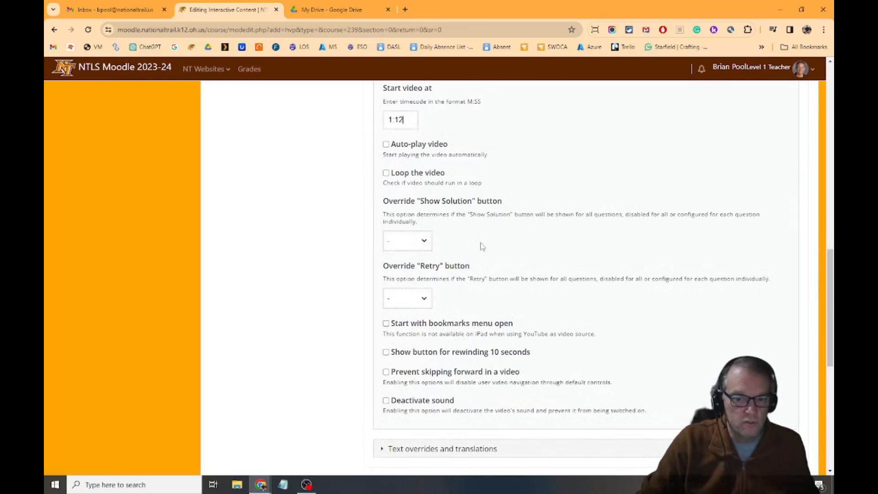
scroll(482, 243, "down", 1)
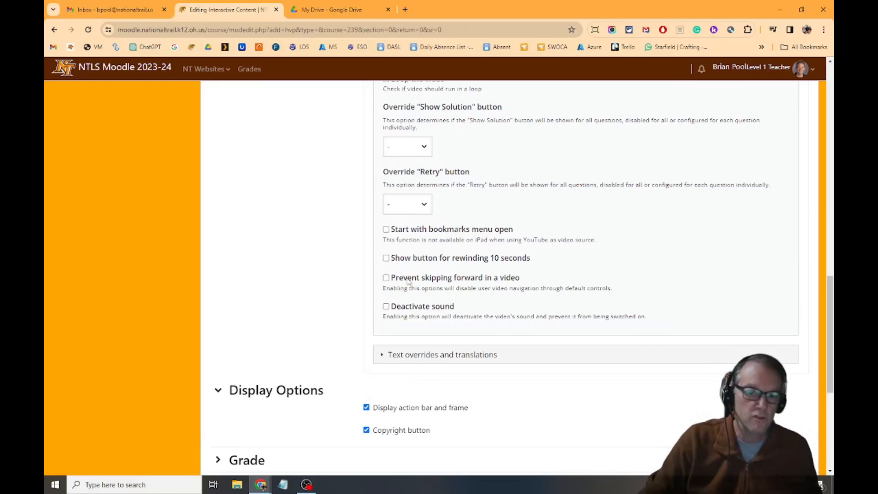
left_click(387, 259)
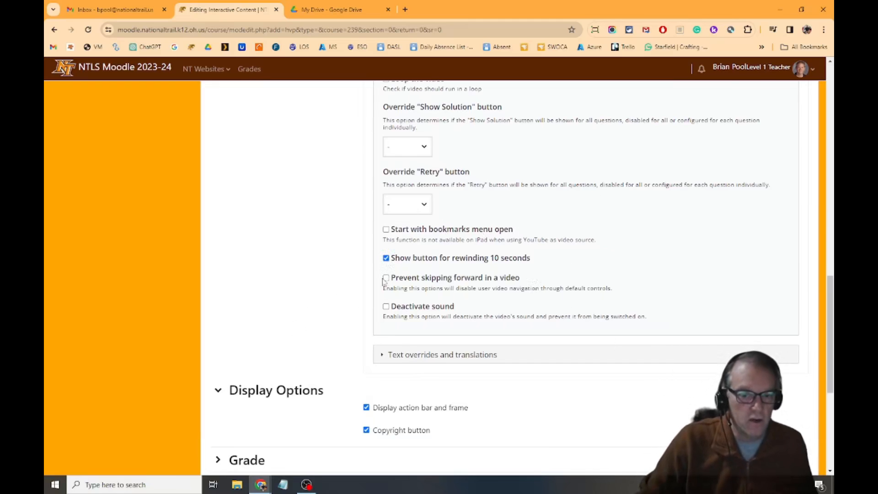
left_click(385, 278)
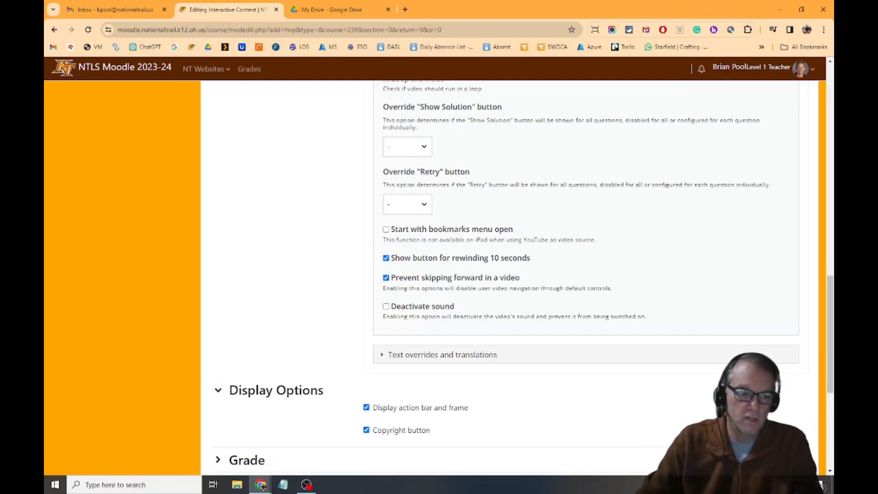
left_click(366, 430)
scroll(366, 412, "down", 1)
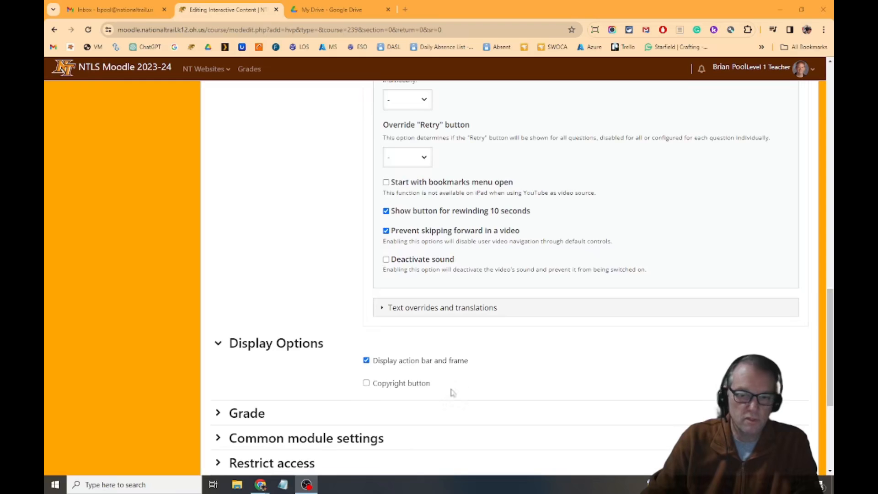
Open the interactions editor and place a Single Choice Set on the video at about 5:14.
scroll(459, 391, "up", 5)
scroll(462, 392, "up", 8)
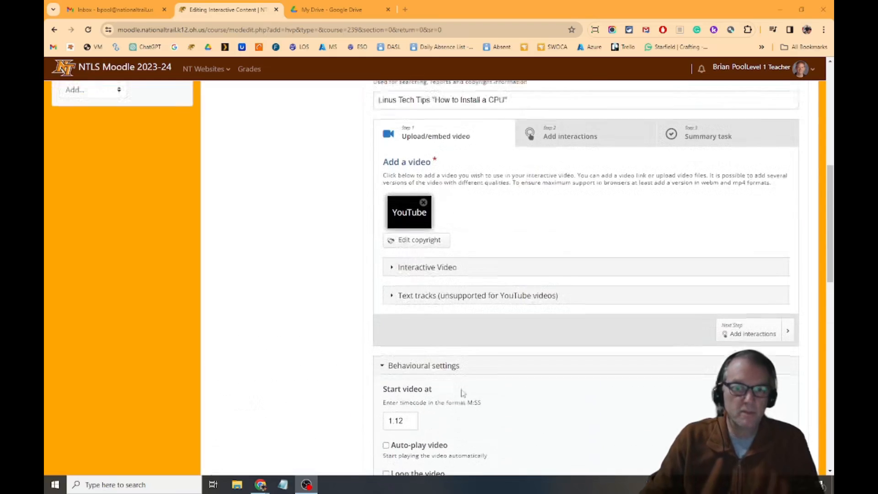
left_click(563, 313)
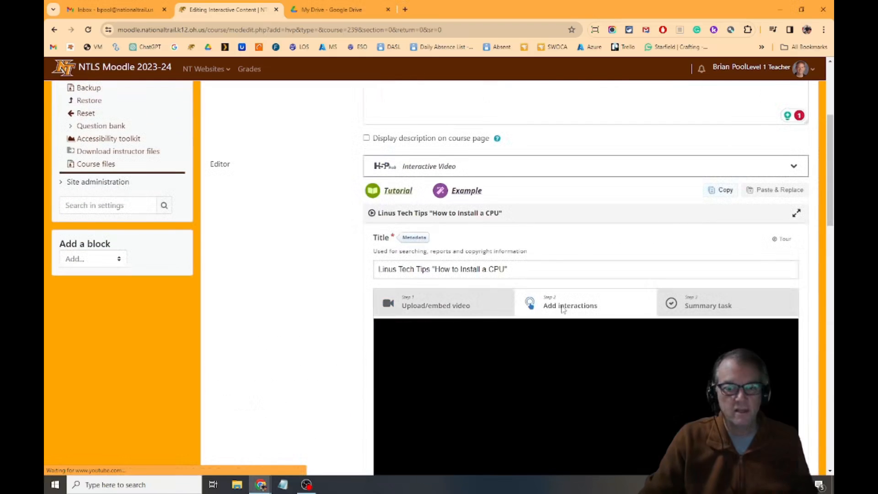
scroll(536, 203, "down", 3)
scroll(537, 205, "down", 1)
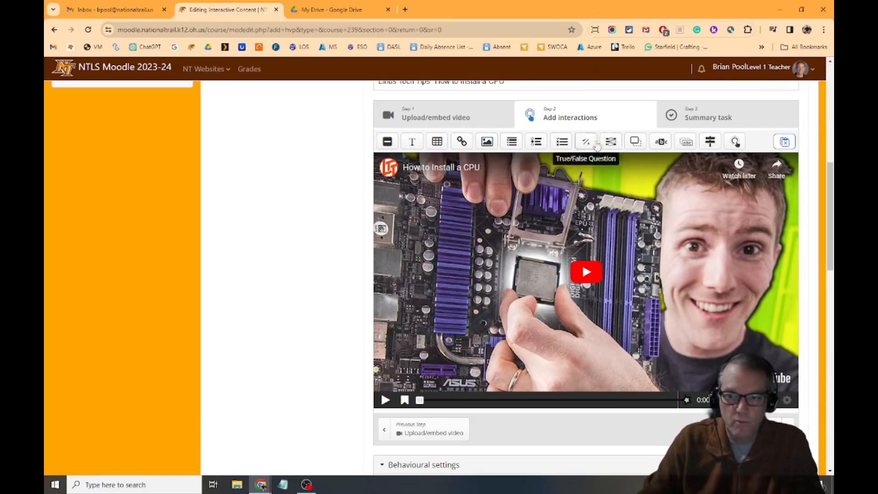
left_click(714, 223)
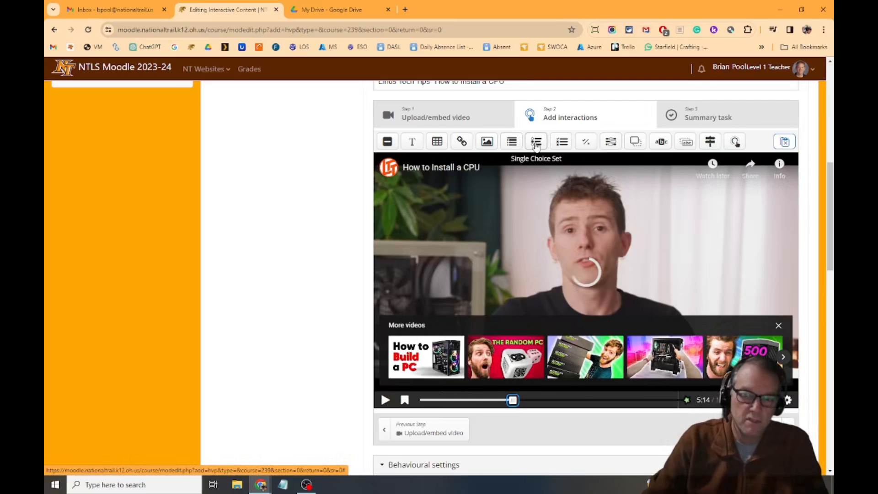
left_click_drag(536, 145, 437, 203)
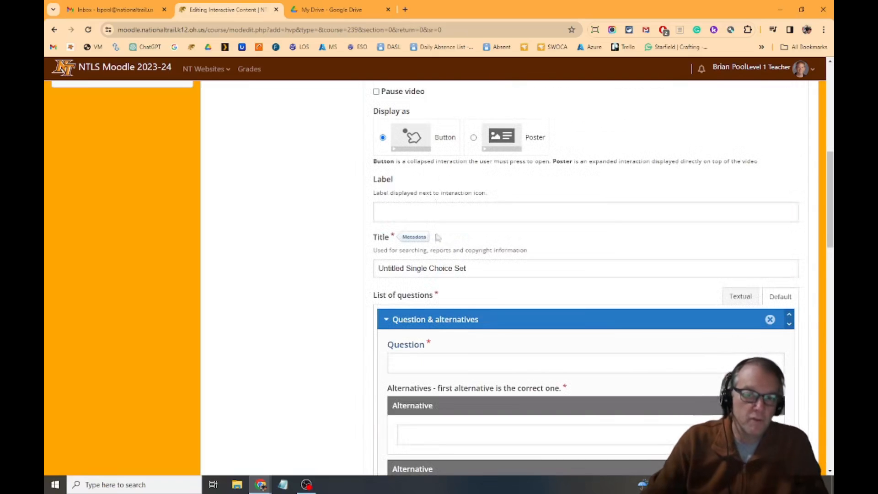
Display the Single Choice Set as a poster on top of the video and have it pause the video.
scroll(438, 236, "up", 2)
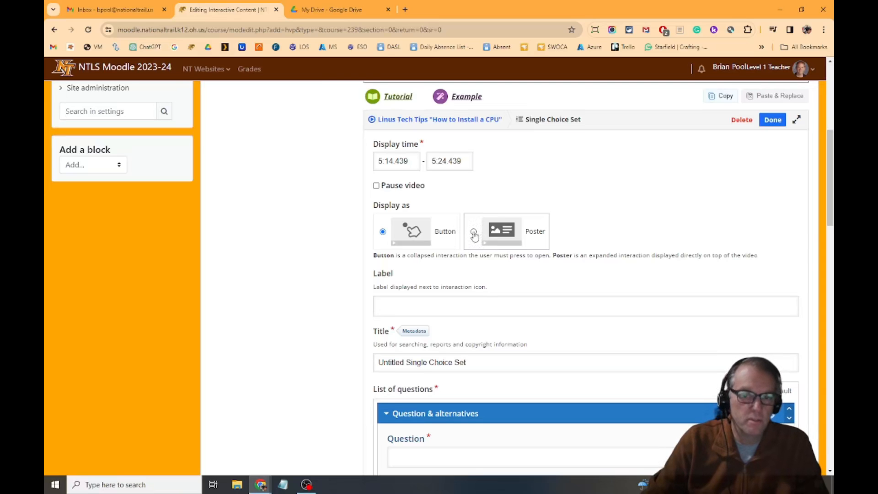
scroll(587, 263, "up", 6)
scroll(588, 261, "down", 5)
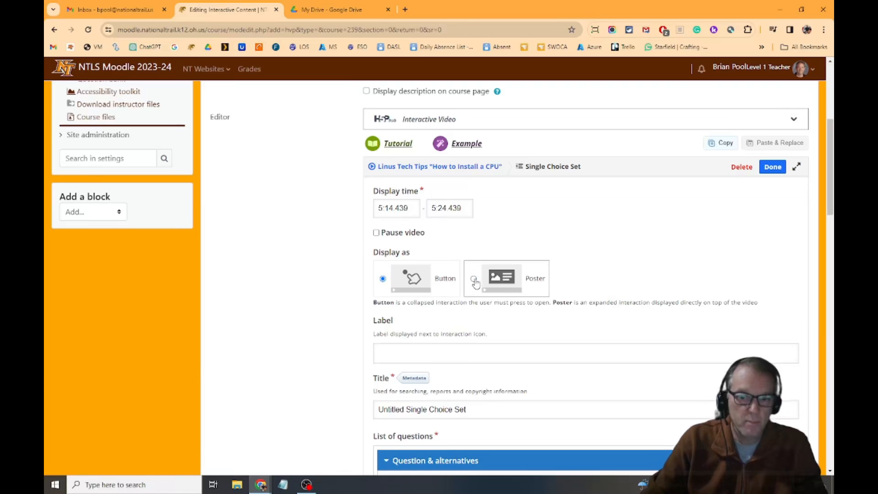
left_click(474, 279)
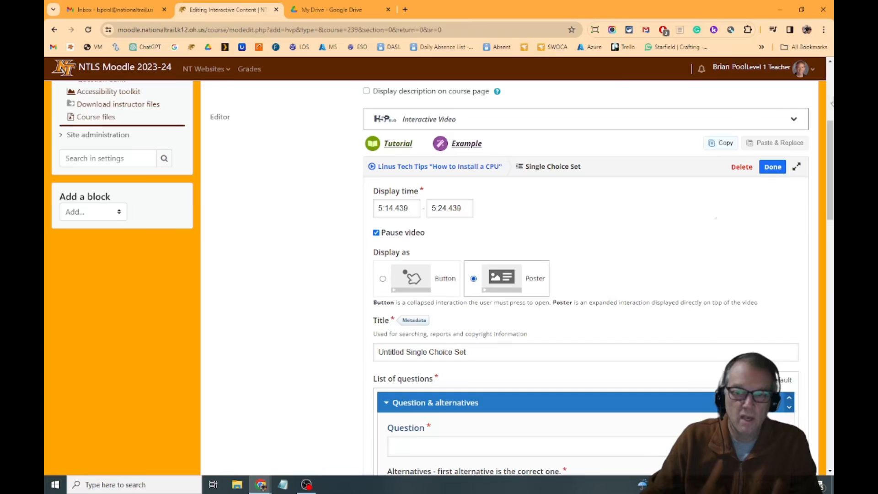
Enter the question "When installing a CPU, you should:" with three alternatives: approved CPU processor list first, same socket, and CPU older than the motherboard.
scroll(608, 237, "down", 3)
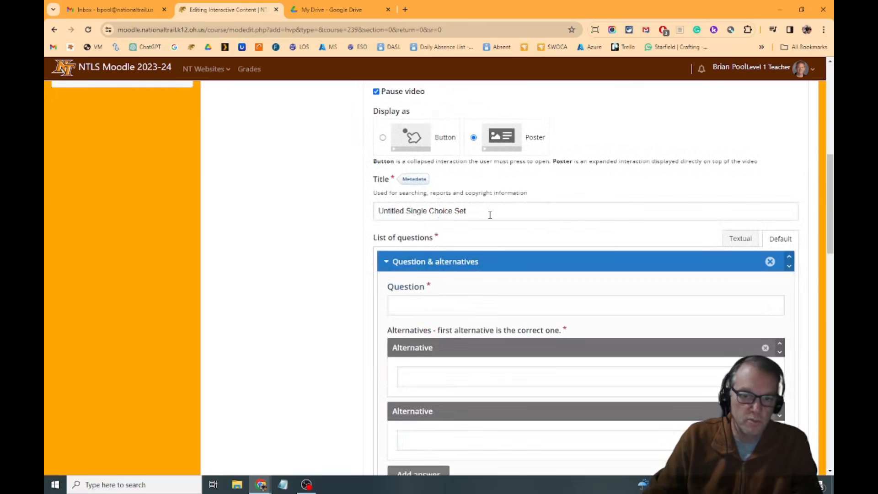
scroll(490, 215, "down", 1)
scroll(490, 219, "down", 2)
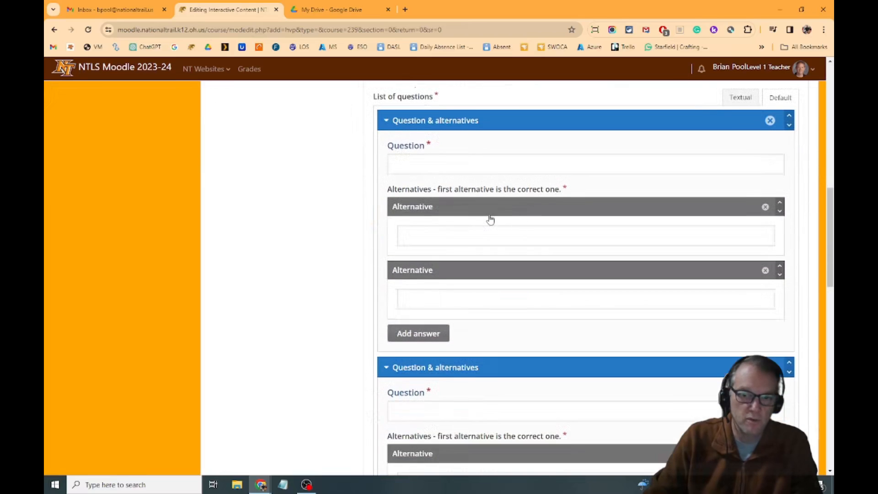
left_click(443, 170)
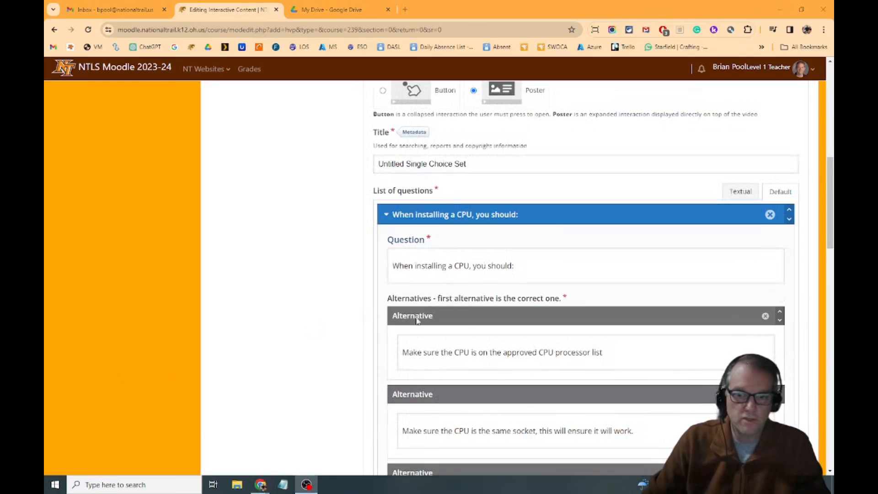
End the first alternative, about the approved CPU processor list, with a period.
scroll(465, 250, "down", 2)
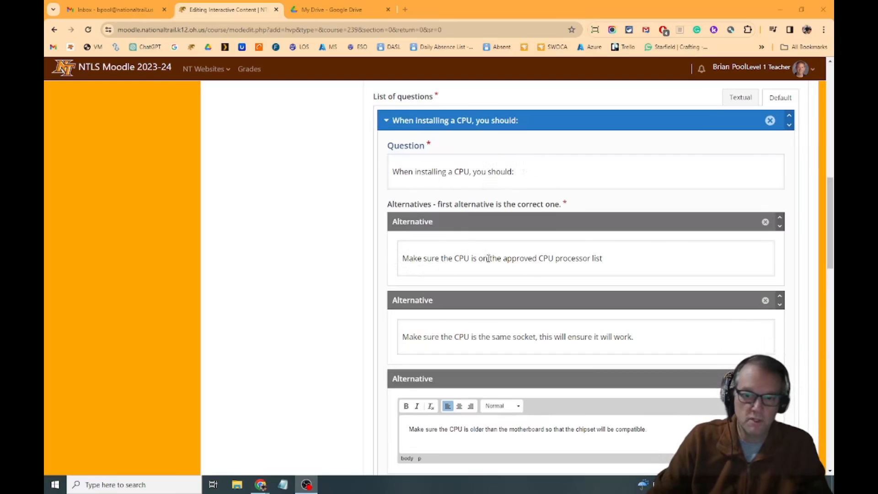
scroll(613, 261, "down", 1)
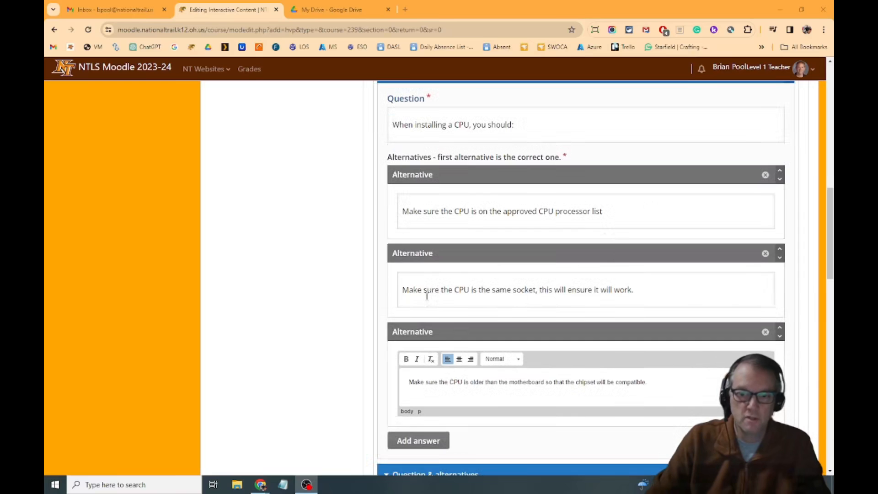
left_click(630, 219)
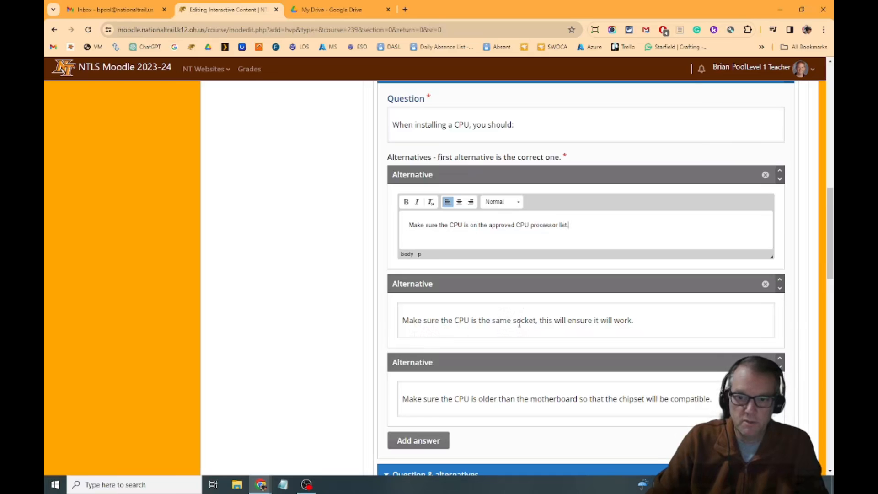
Remove the second, empty question from the Single Choice Set.
scroll(613, 322, "down", 3)
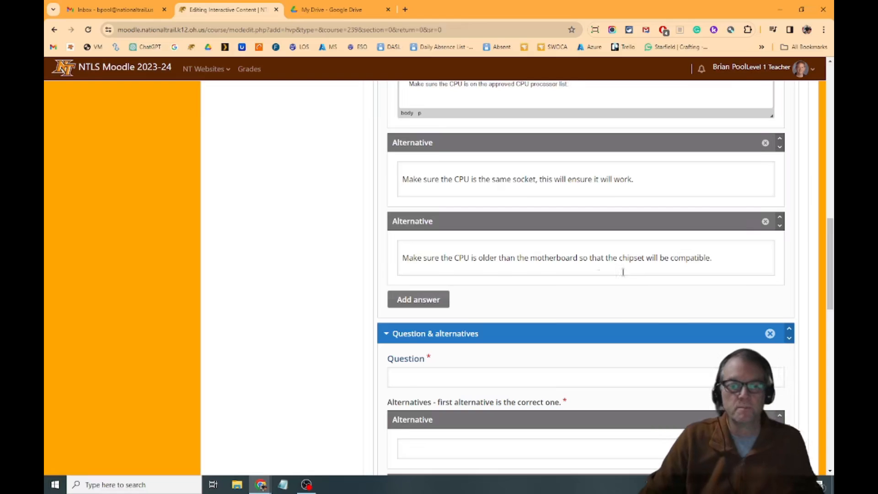
scroll(480, 233, "down", 4)
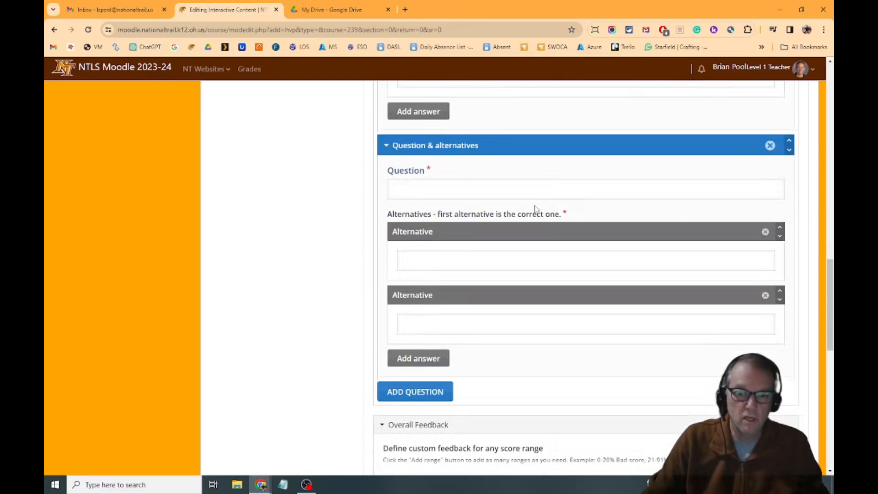
left_click(770, 146)
left_click(645, 211)
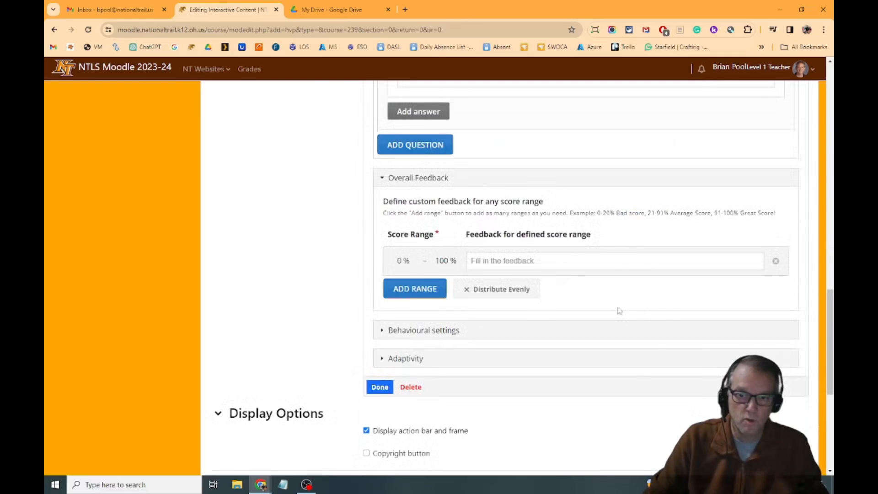
Examine the Single Choice Set's overall feedback, behavioural settings and adaptivity options.
scroll(509, 358, "down", 1)
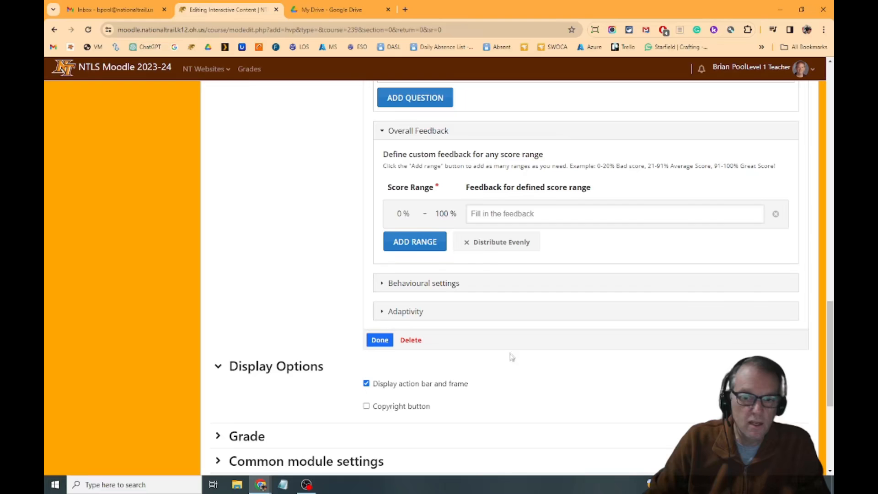
left_click(385, 285)
scroll(521, 240, "down", 2)
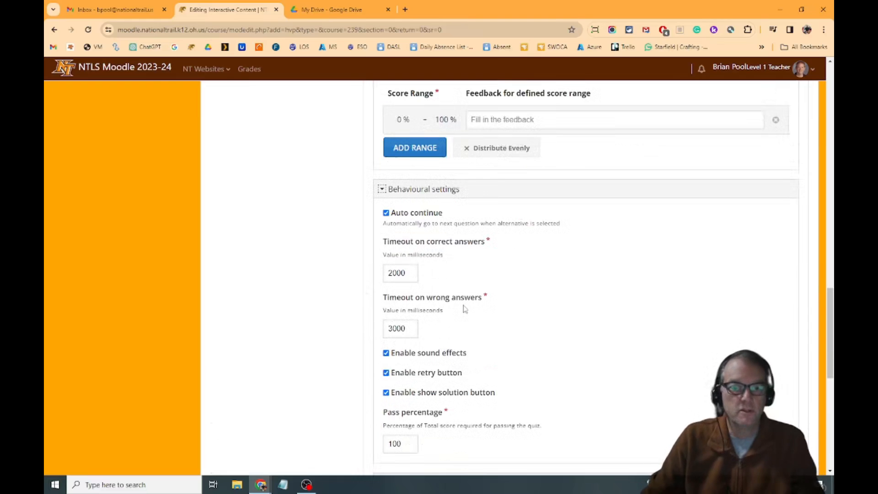
scroll(510, 303, "down", 4)
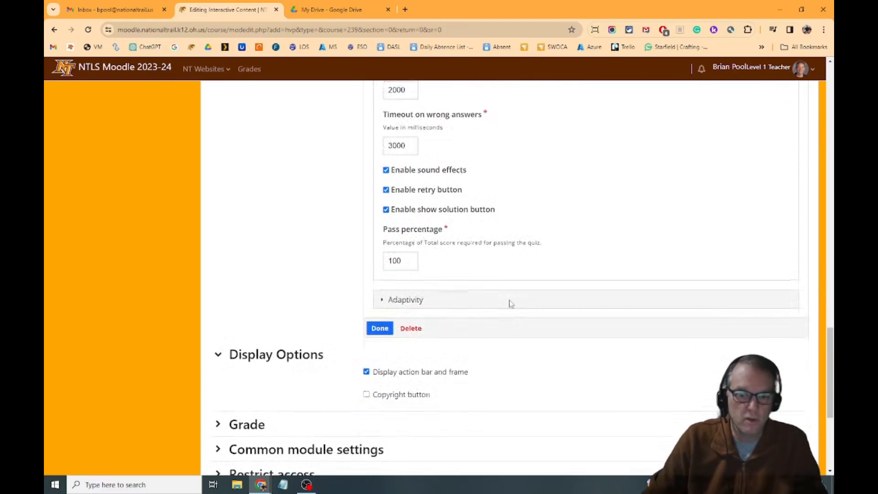
left_click(387, 296)
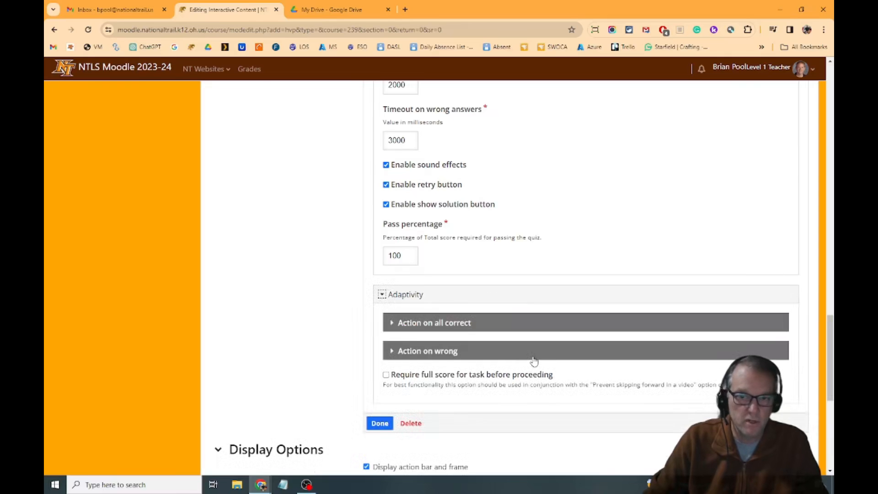
Turn off Auto continue for the Single Choice Set and make a wrong answer seek the video to 4:45.
scroll(534, 361, "up", 3)
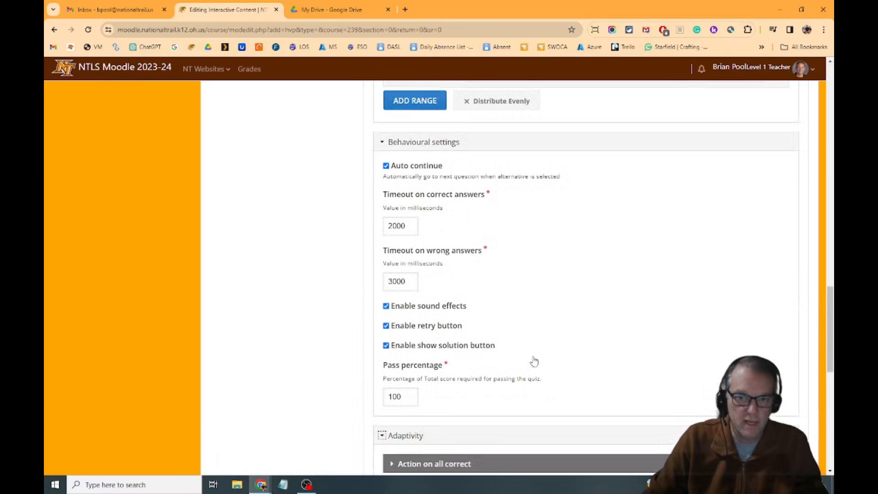
left_click(386, 165)
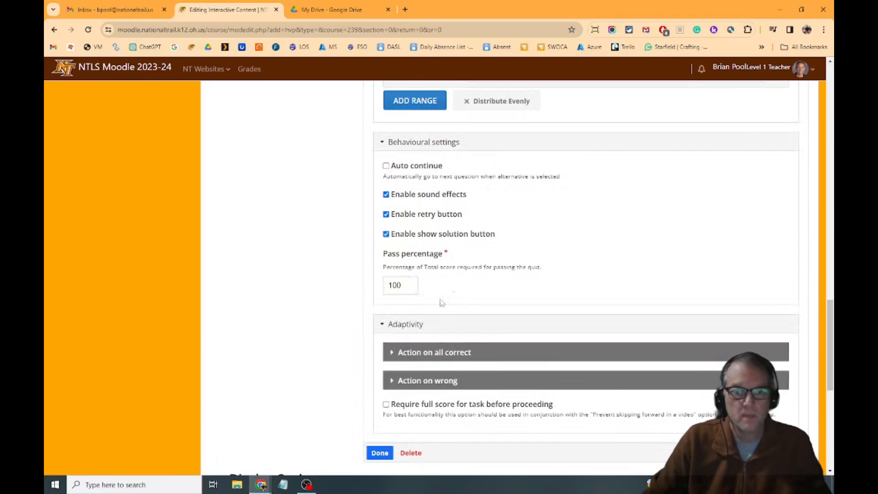
left_click(392, 380)
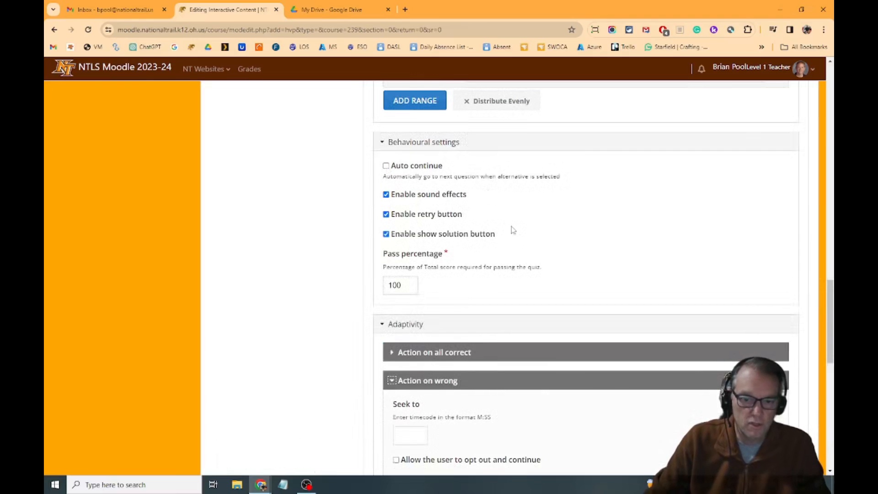
scroll(512, 228, "down", 5)
scroll(443, 287, "up", 20)
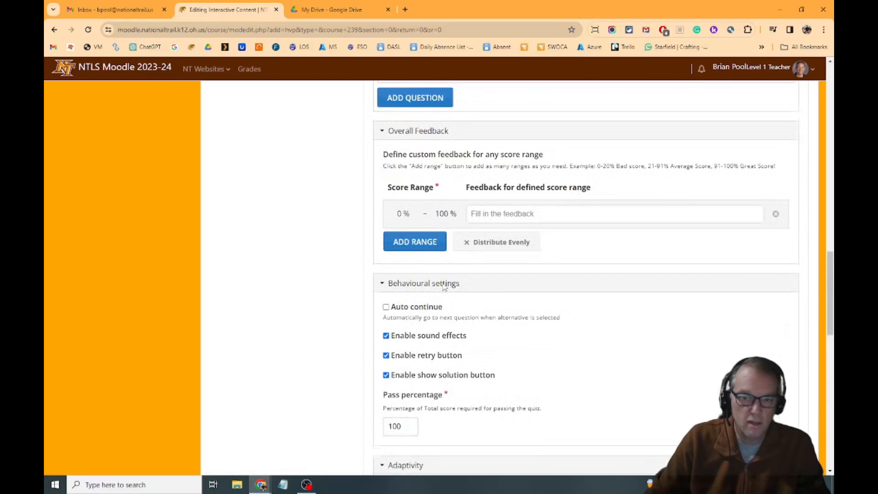
scroll(443, 283, "down", 7)
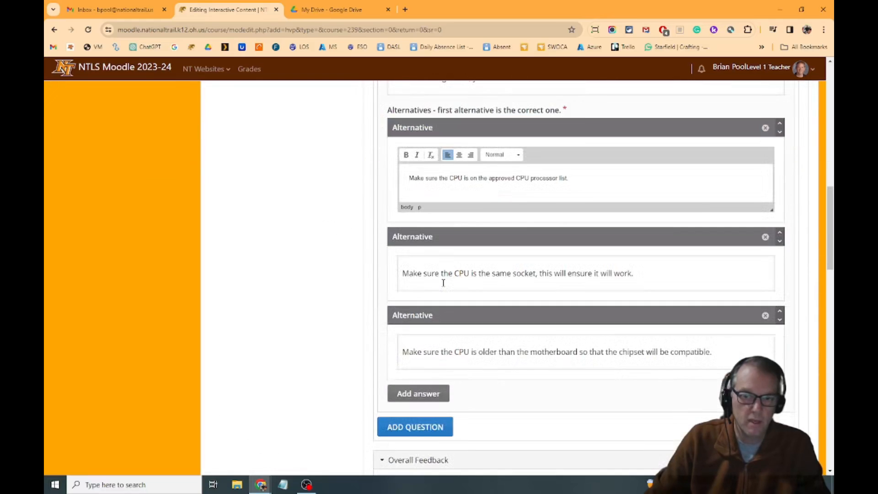
scroll(443, 279, "up", 8)
scroll(590, 338, "down", 20)
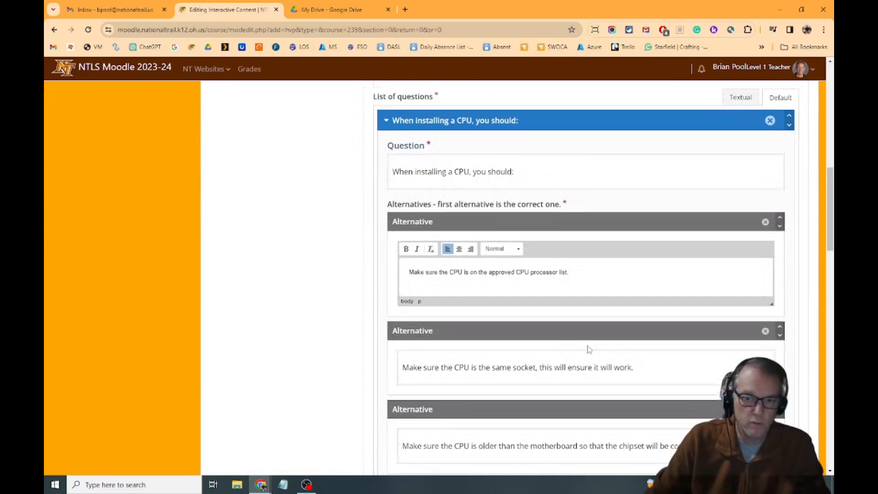
scroll(585, 349, "down", 4)
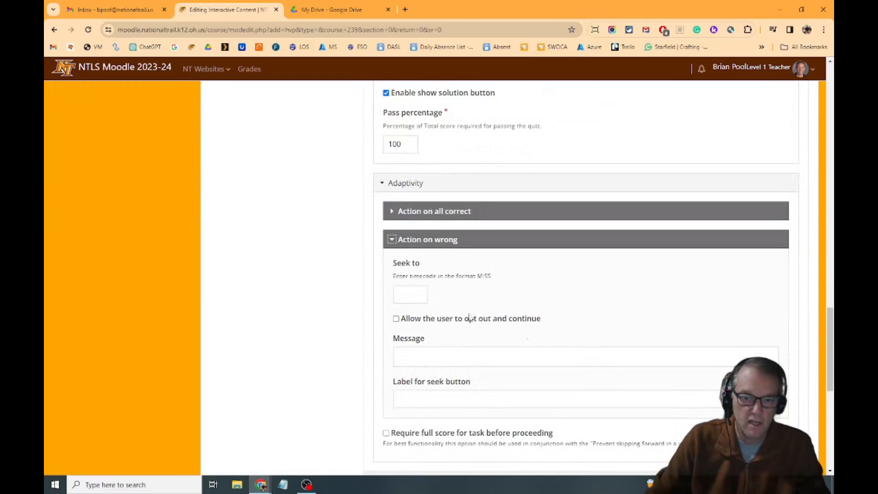
left_click(403, 301)
type("4:45")
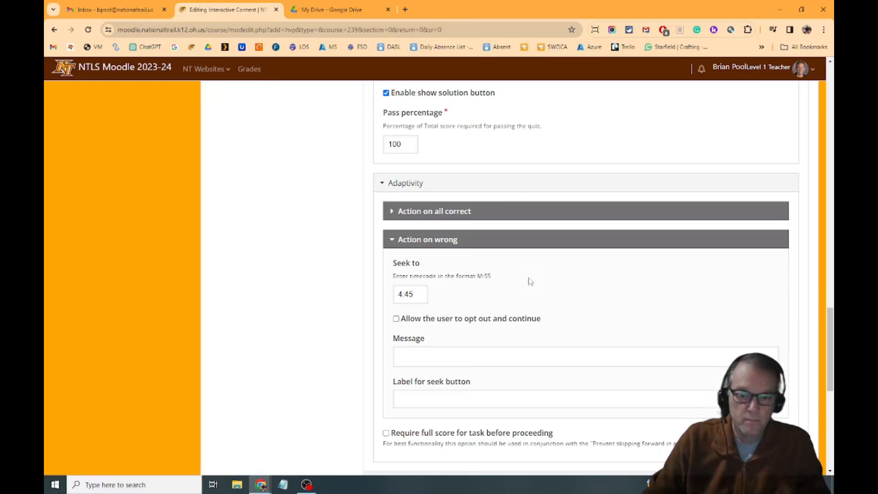
Require a full score for the task before proceeding and save the Single Choice Set interaction.
scroll(528, 288, "down", 4)
left_click(386, 245)
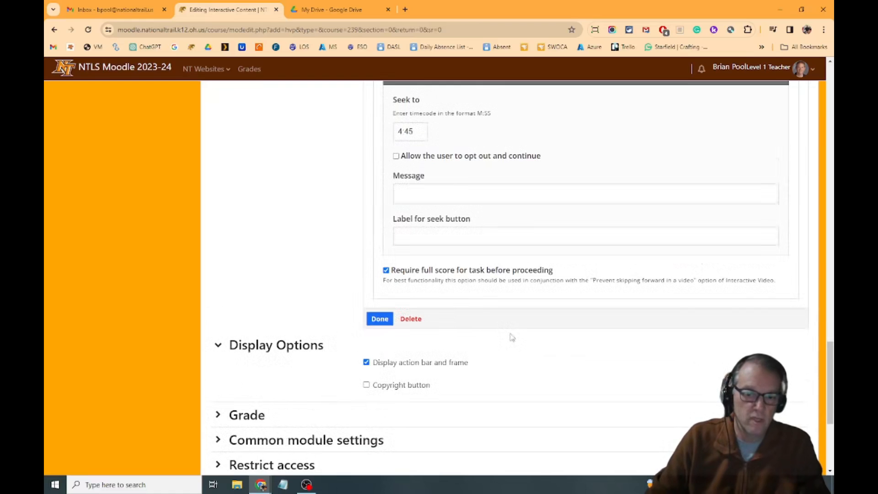
left_click(379, 366)
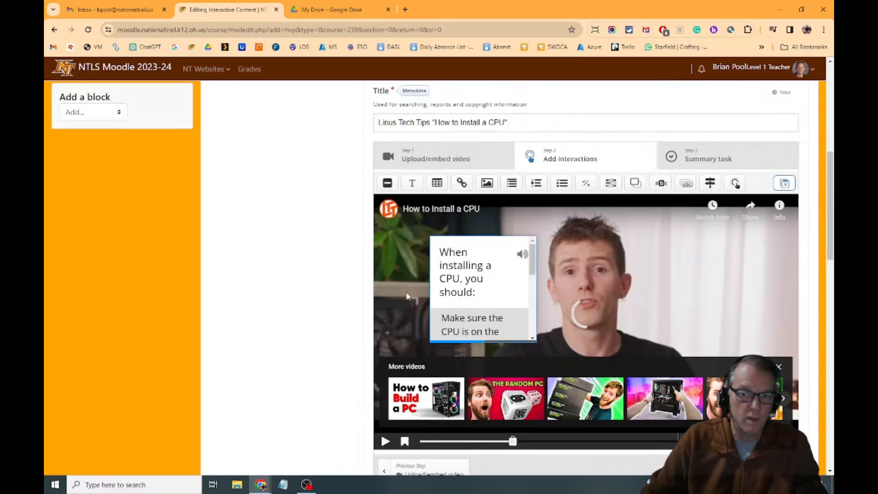
Stretch the question poster across the full video width, about 903 × 250, and move it to the lower part of the video.
left_click(451, 252)
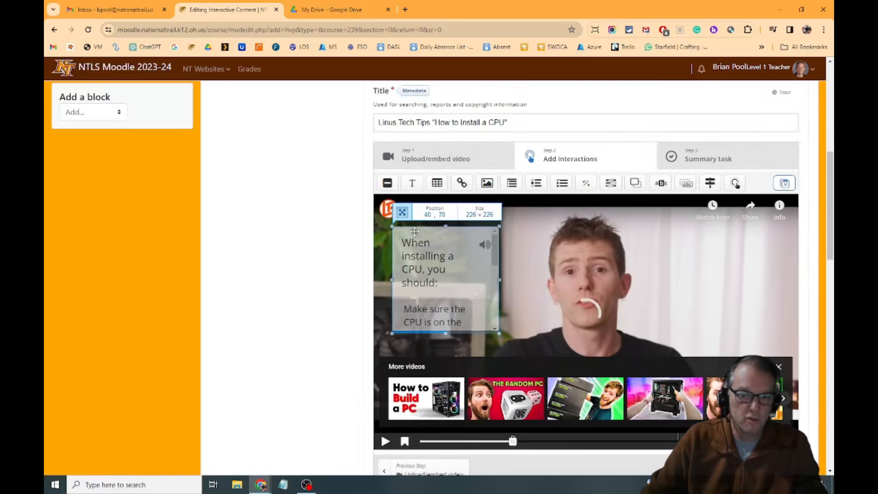
left_click_drag(499, 333, 797, 344)
left_click_drag(392, 285, 374, 286)
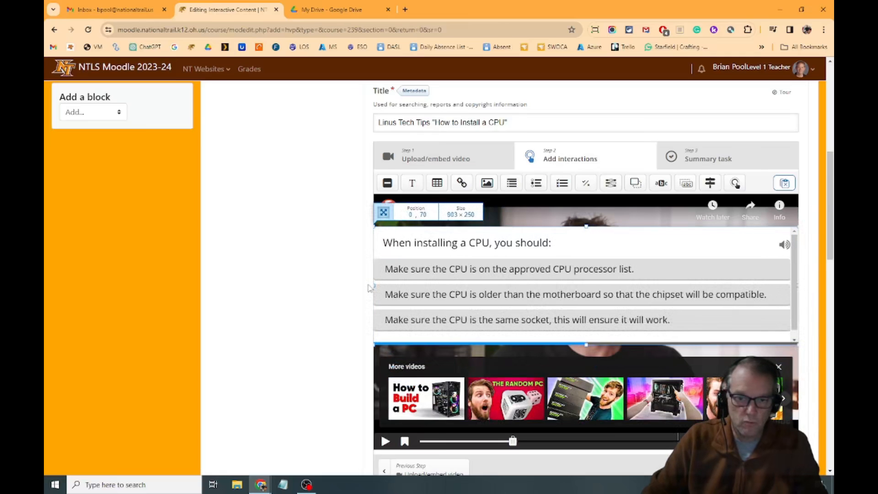
left_click_drag(589, 239, 622, 321)
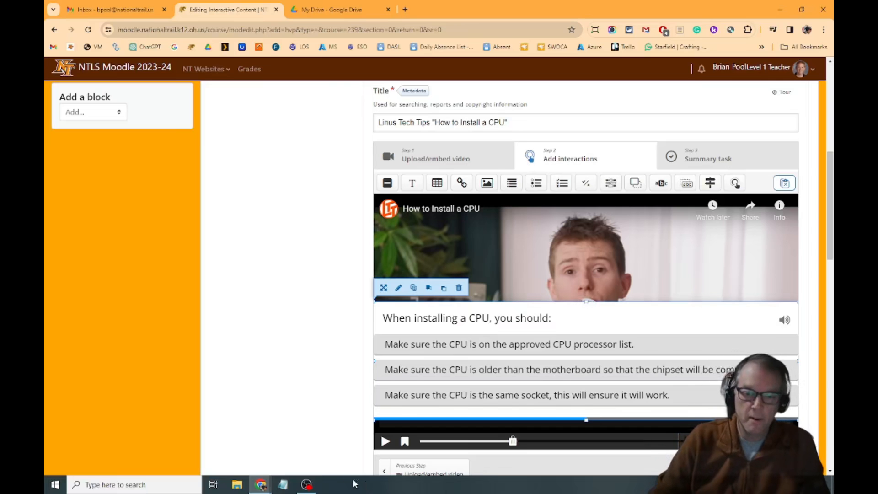
Play the video briefly past the question in the editor, pause it, and return to the question's start point.
scroll(471, 348, "down", 4)
scroll(471, 347, "up", 4)
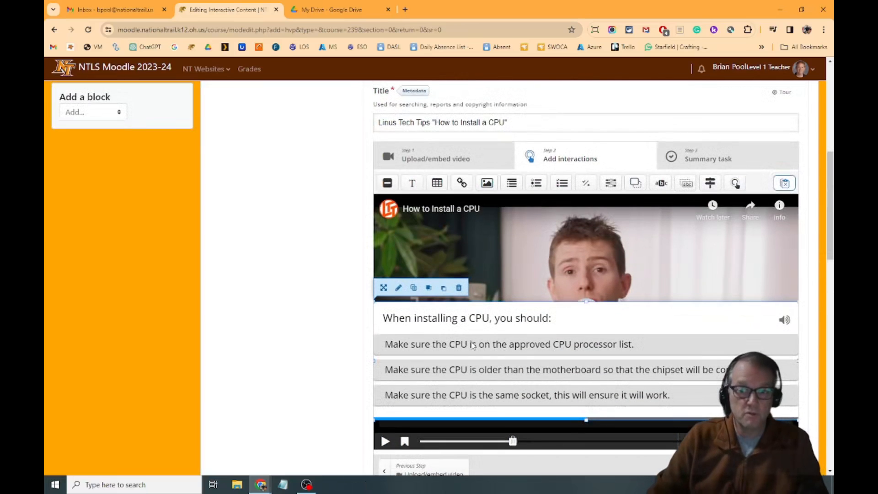
left_click(385, 441)
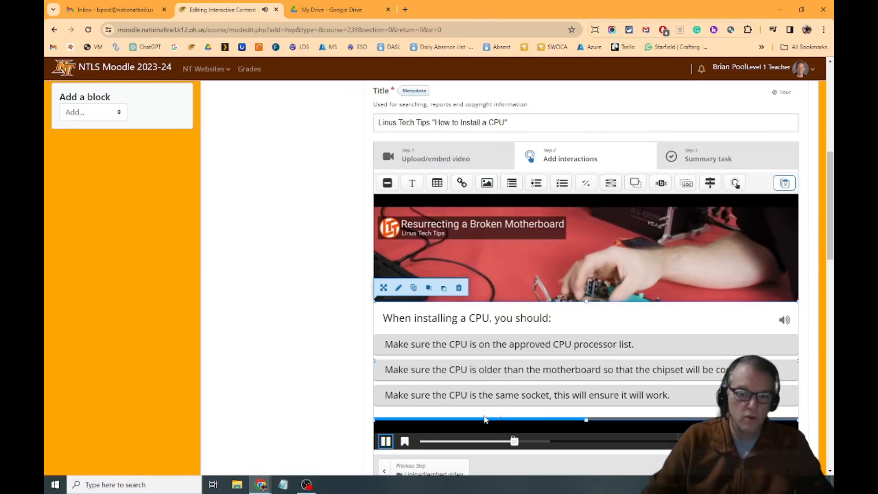
left_click(386, 441)
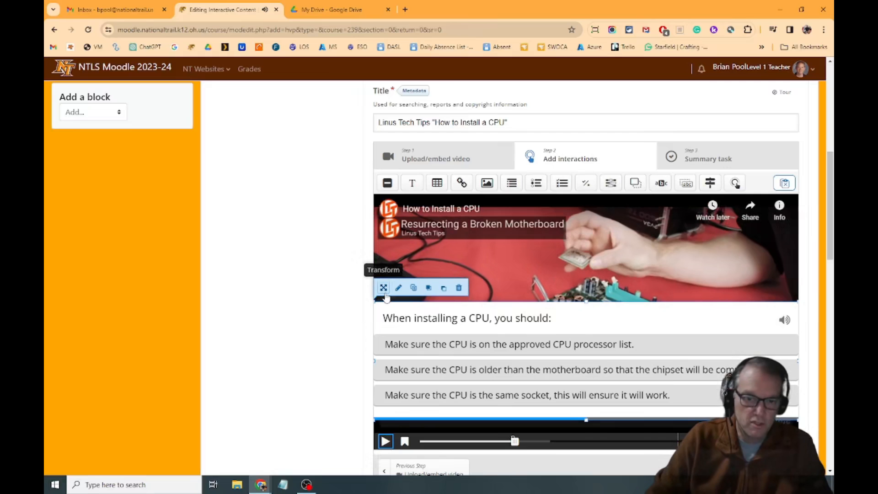
mouse_move(518, 447)
left_mouse_down()
mouse_move(493, 446)
mouse_move(514, 449)
left_mouse_up()
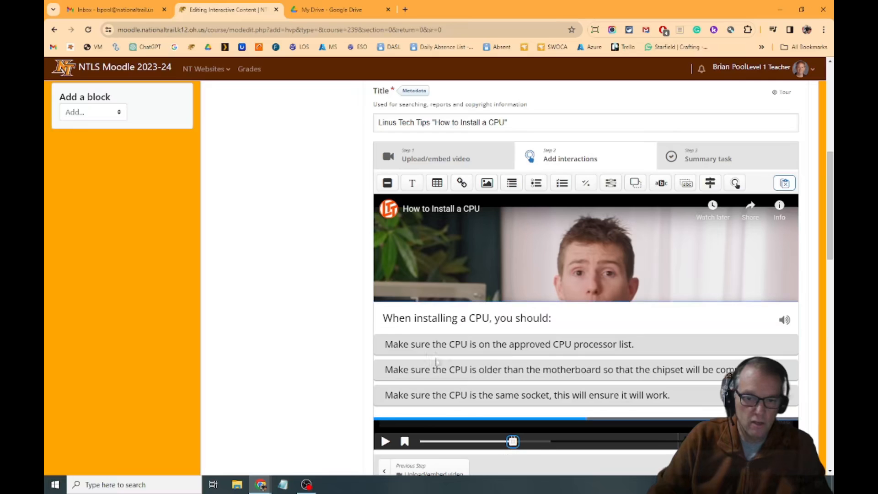
Reopen the CPU question for editing and review its display time, display type and alternatives.
left_click(414, 308)
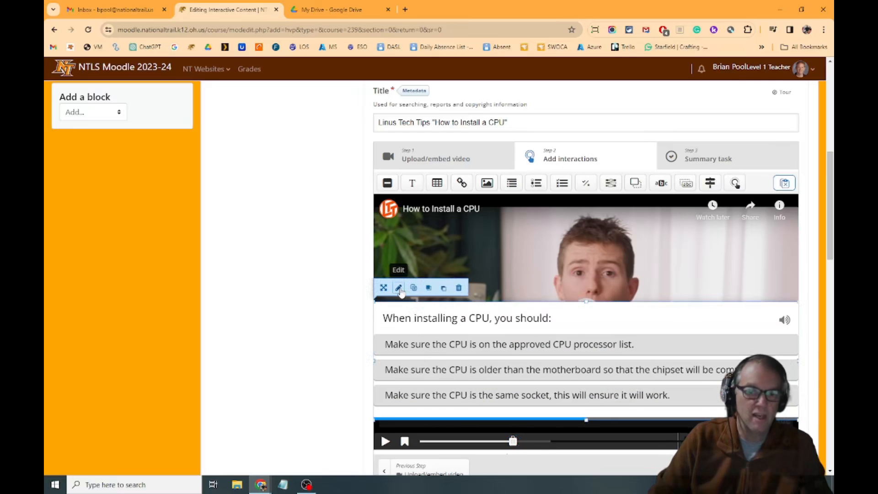
left_click(399, 288)
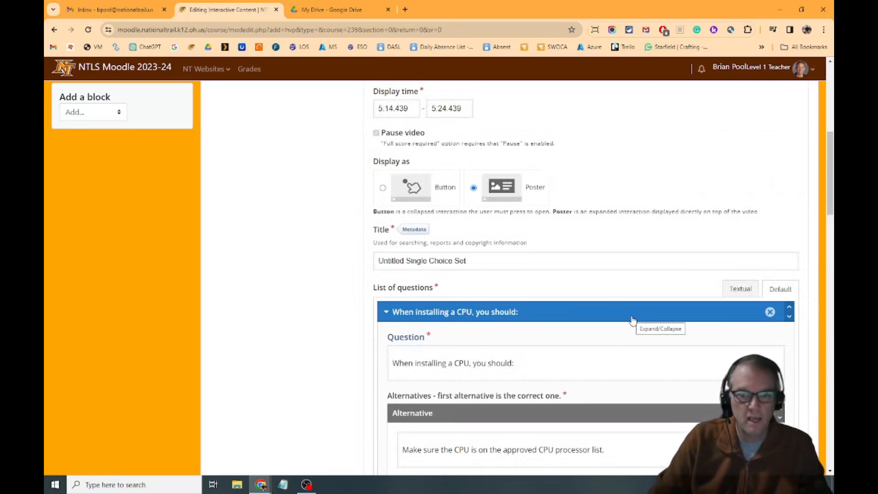
scroll(577, 343, "down", 3)
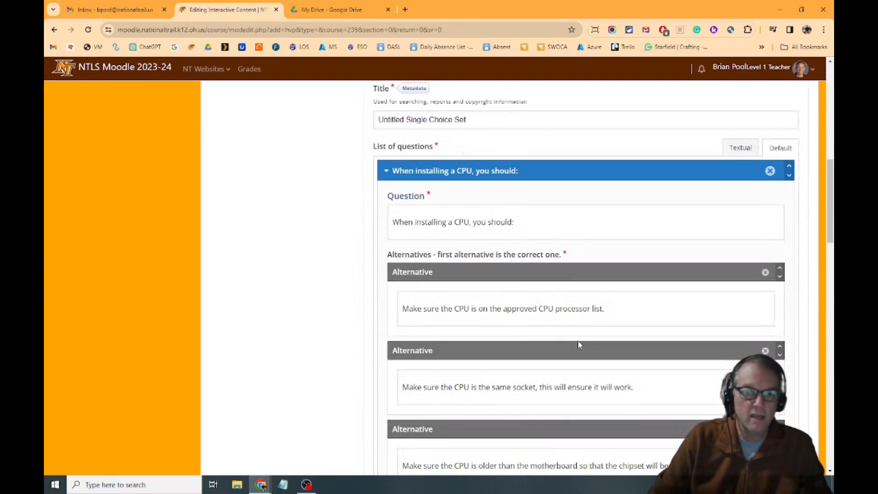
scroll(577, 340, "up", 4)
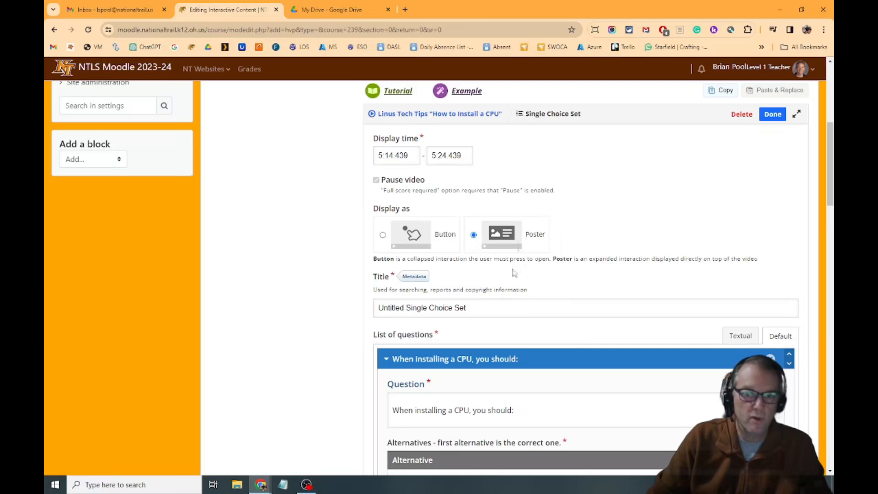
left_click(410, 234)
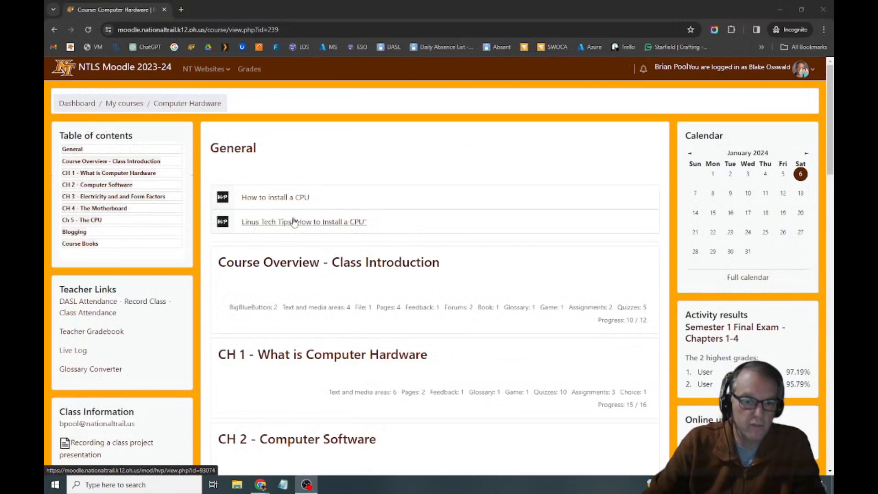
Open the Linus Tech Tips "How to Install a CPU" activity in the student view and play the video forward to the question marker.
left_click(315, 223)
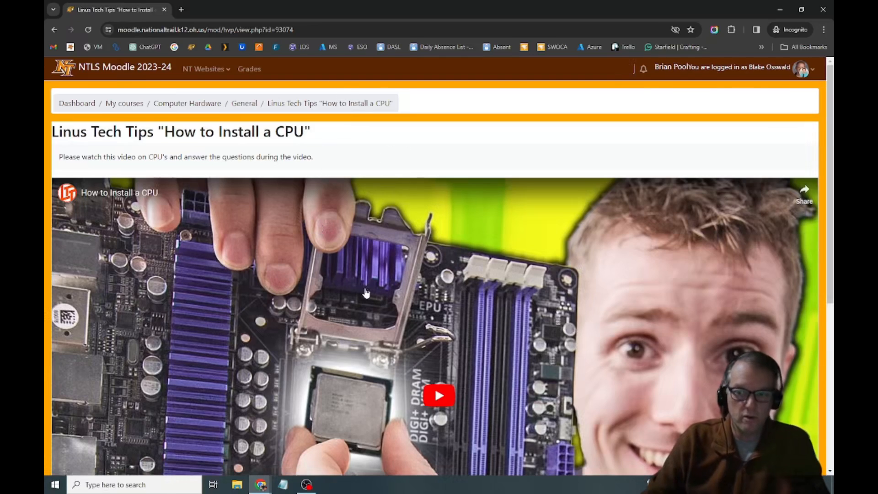
scroll(364, 292, "down", 2)
scroll(364, 292, "down", 1)
scroll(359, 336, "down", 3)
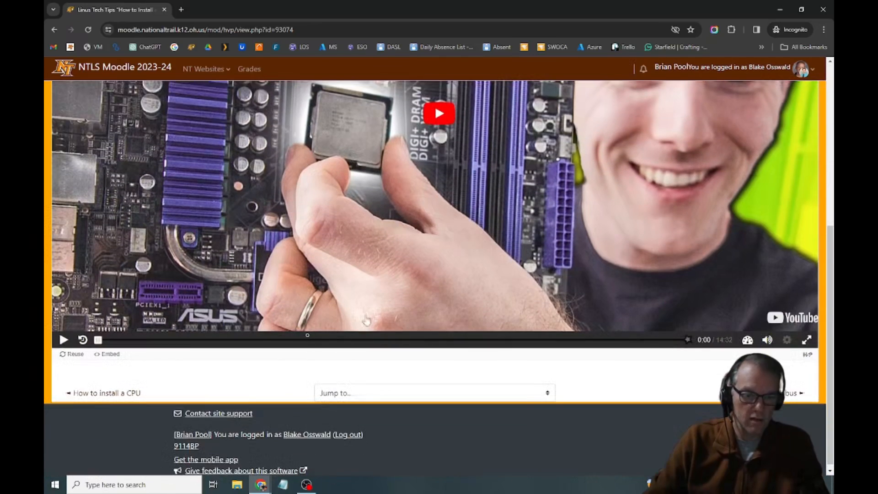
left_click(439, 115)
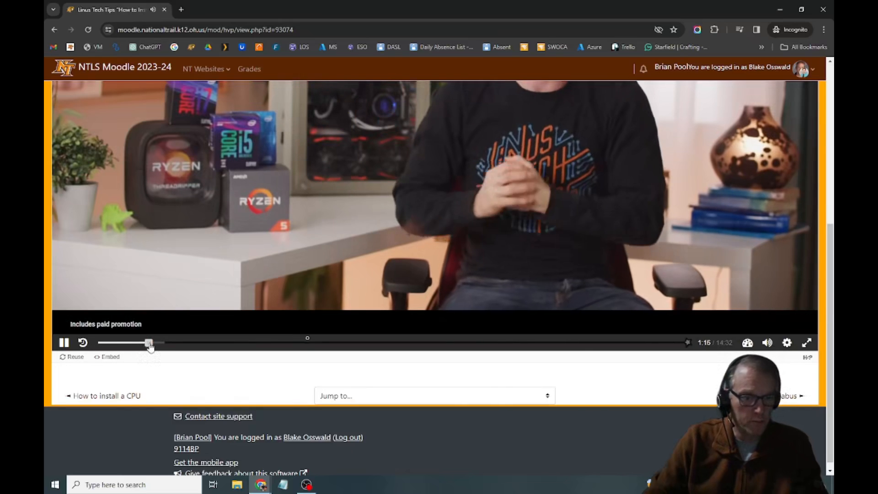
scroll(583, 338, "up", 2)
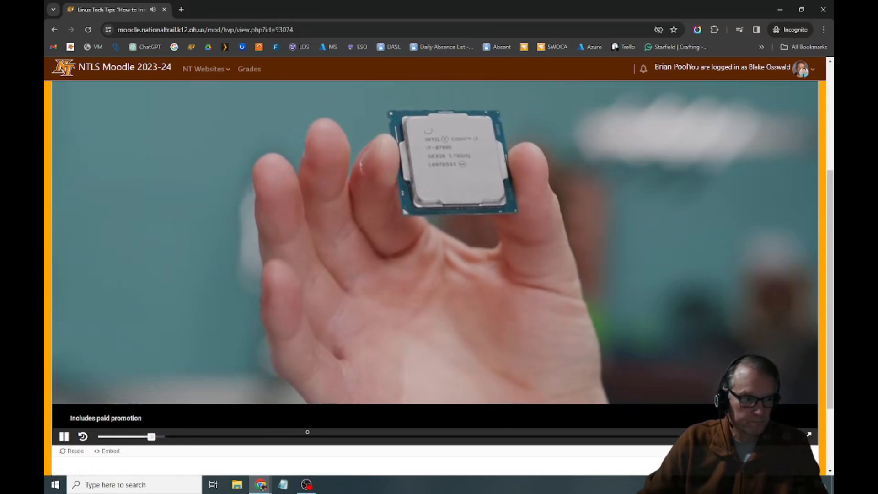
left_click_drag(151, 436, 310, 452)
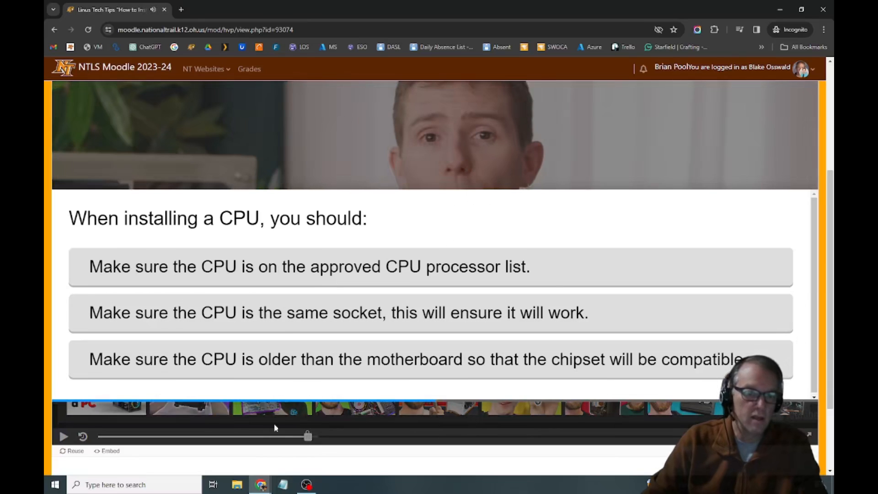
Test a wrong answer by choosing the same-socket alternative, and continue through the score screen back to the video.
scroll(454, 211, "up", 3)
scroll(454, 211, "down", 3)
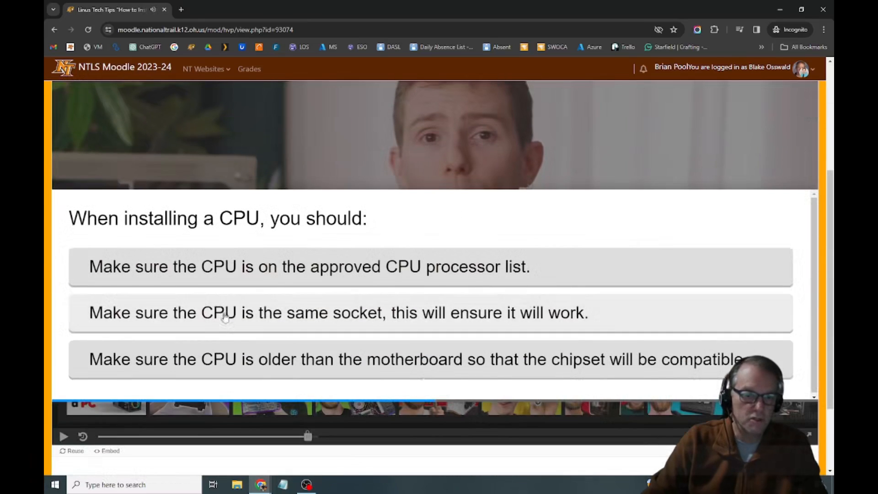
left_click(298, 319)
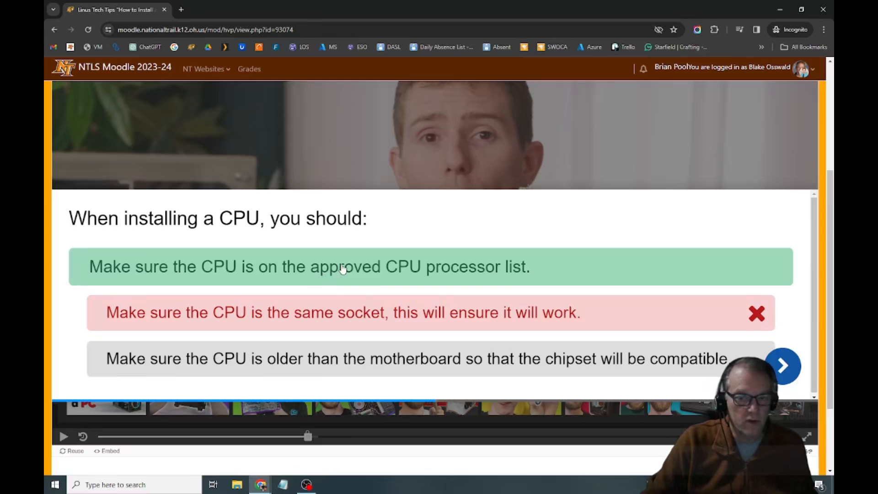
left_click(782, 365)
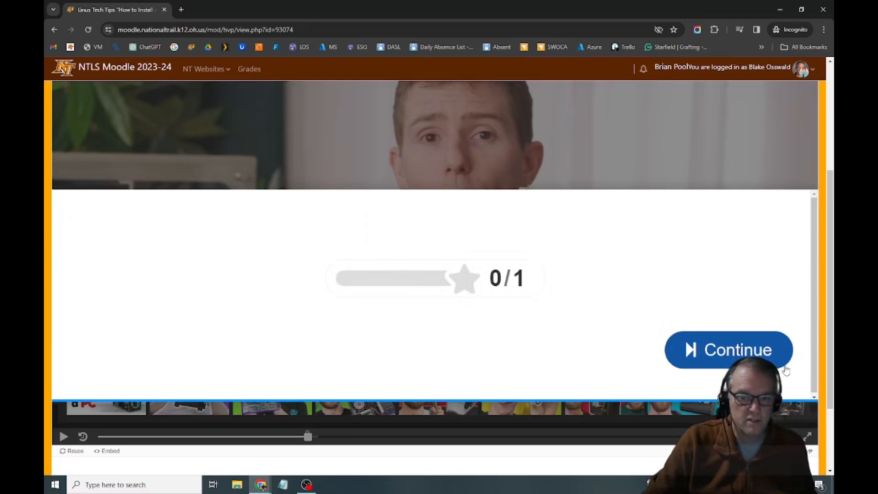
left_click(723, 350)
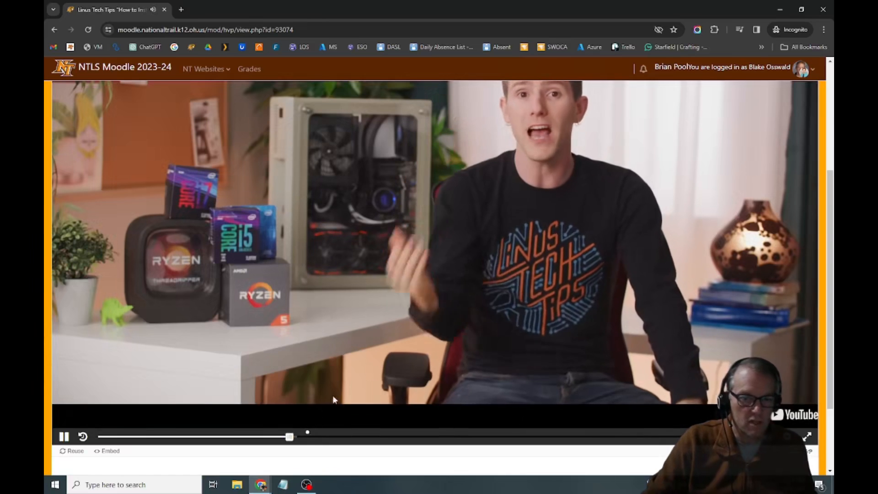
Return to the question marker, answer with the approved CPU processor list alternative, and continue the video.
left_click(309, 438)
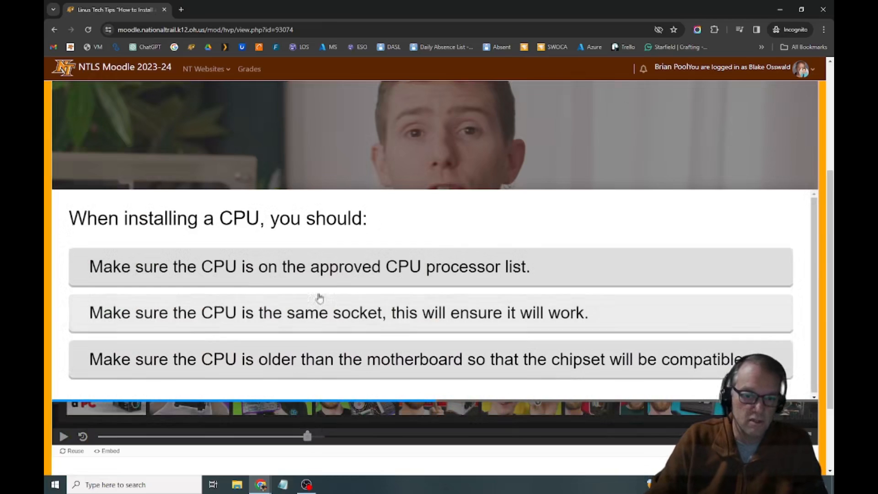
left_click(351, 266)
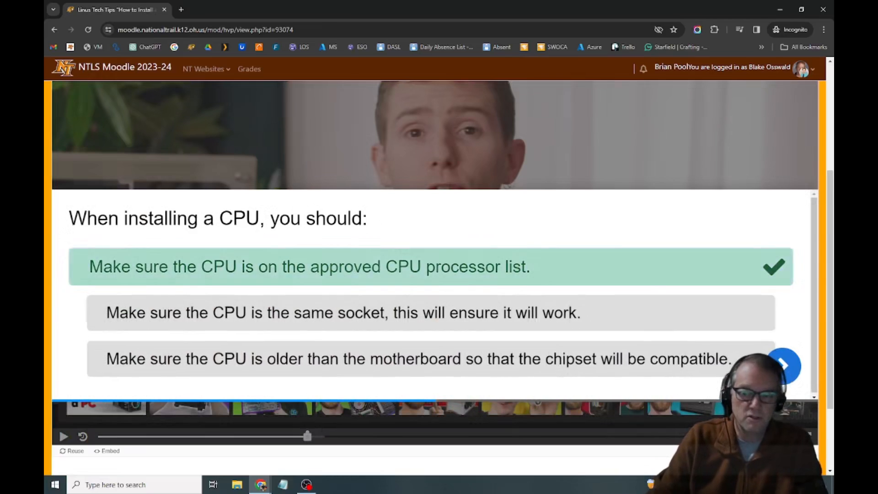
left_click(783, 366)
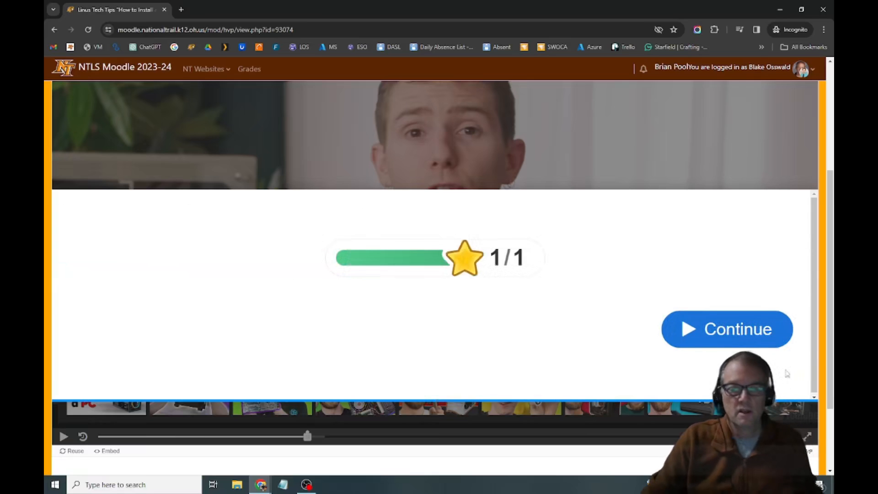
left_click(738, 330)
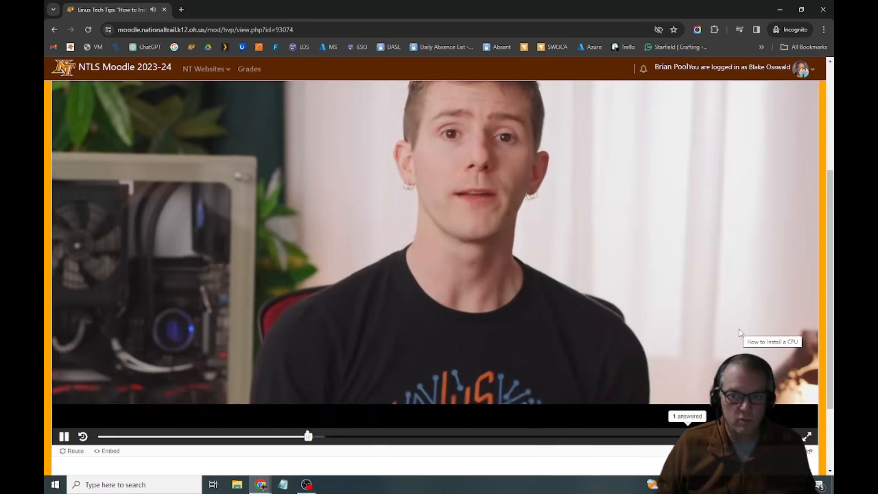
Add a multiple choice question to the video at 2:18, displayed as a poster with the video paused.
left_click(404, 210)
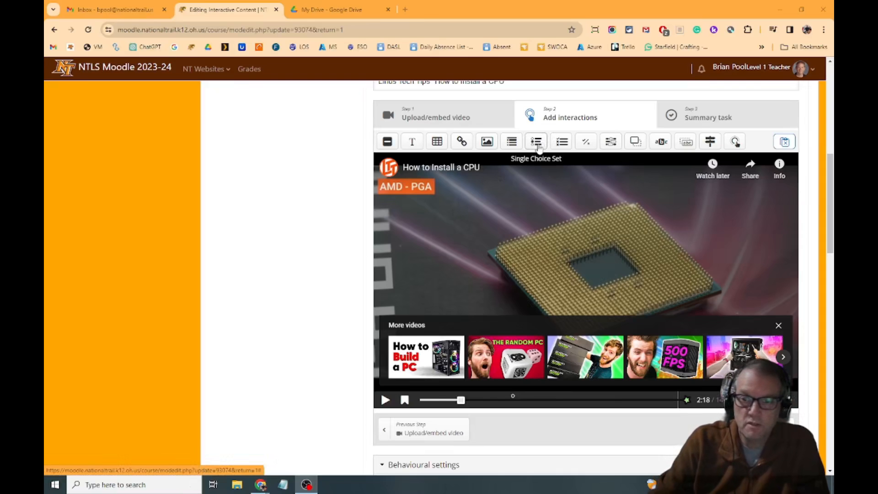
mouse_move(561, 141)
left_mouse_down()
mouse_move(454, 269)
mouse_move(442, 246)
left_mouse_up()
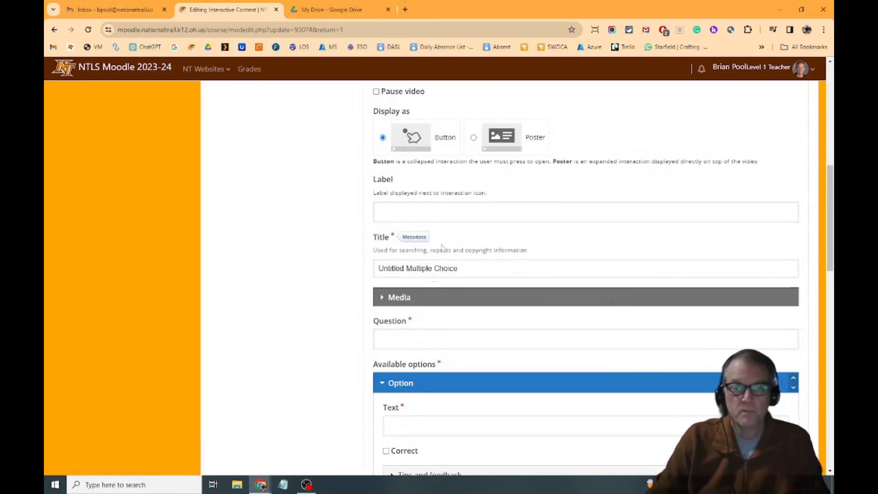
left_click(474, 139)
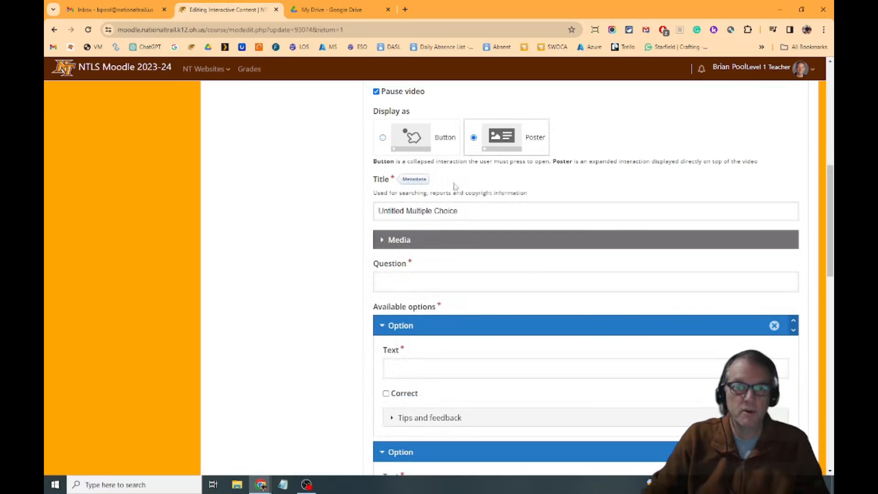
Write the question "Which of these are CPU sockets?" with LGA and PGA as correct options and NGA and LAP as incorrect ones.
scroll(435, 275, "down", 2)
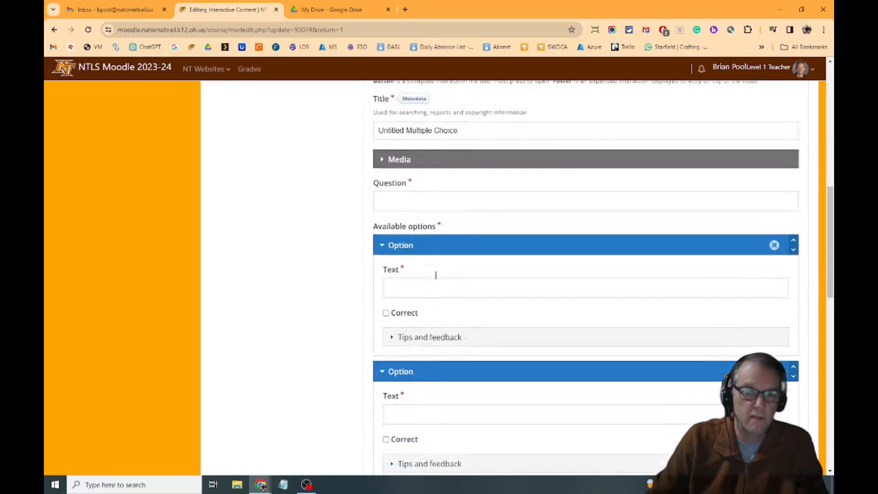
left_click(384, 187)
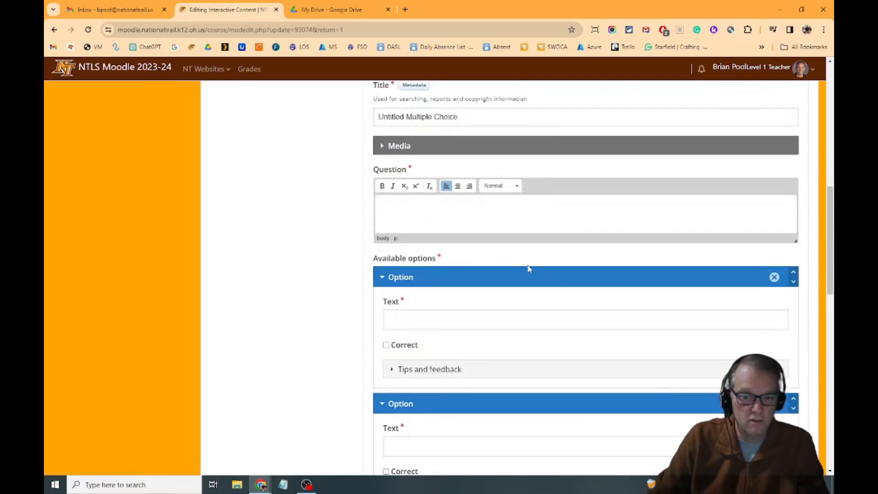
scroll(530, 269, "down", 2)
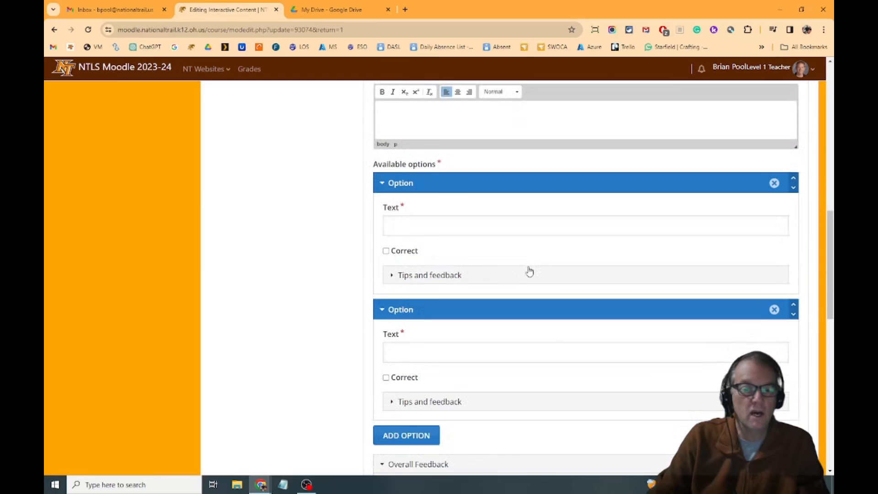
scroll(529, 271, "down", 2)
scroll(424, 171, "up", 2)
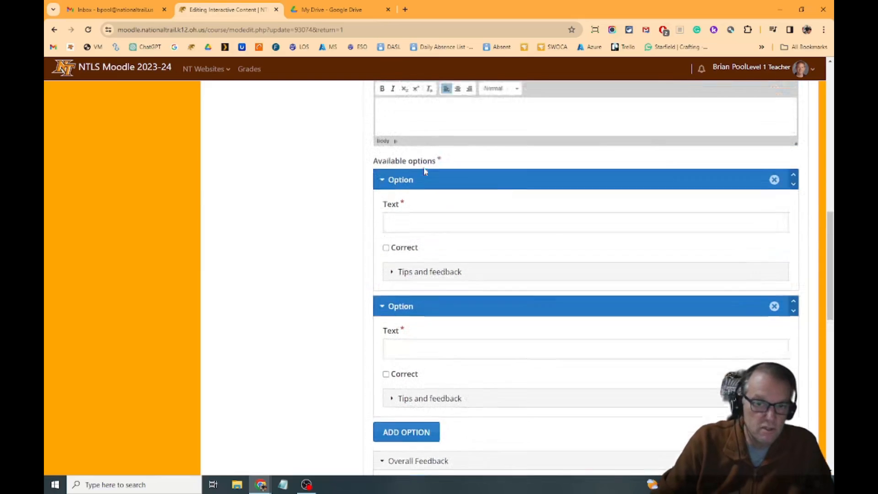
scroll(424, 171, "up", 1)
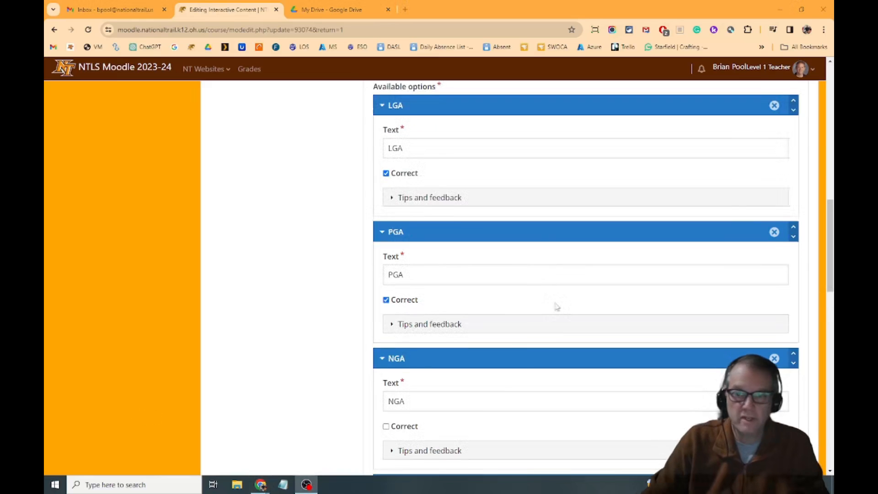
scroll(556, 305, "up", 8)
scroll(556, 306, "down", 4)
scroll(555, 305, "down", 1)
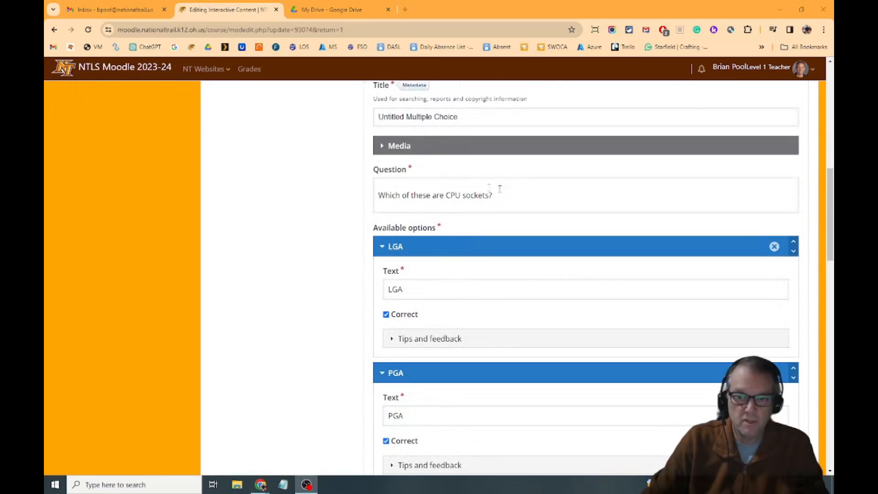
Review the answer options and turn off the Retry and Show Solution buttons in the question's behavioural settings.
scroll(521, 195, "down", 3)
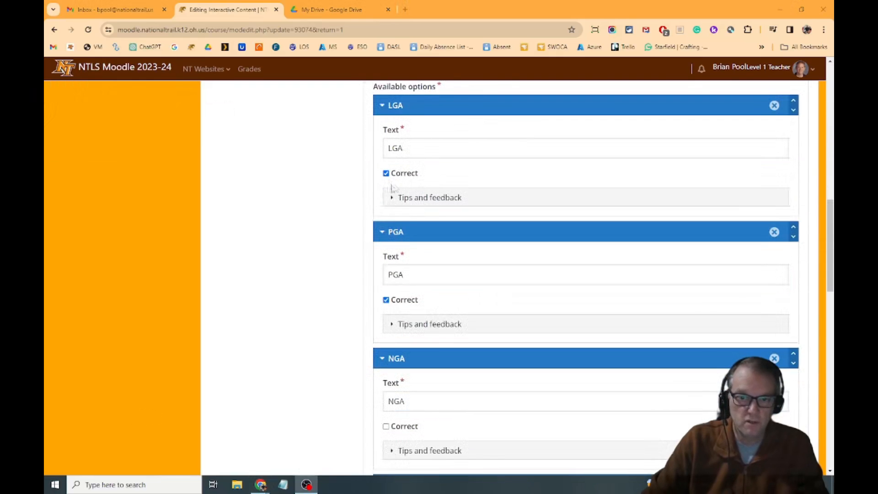
scroll(492, 334, "down", 2)
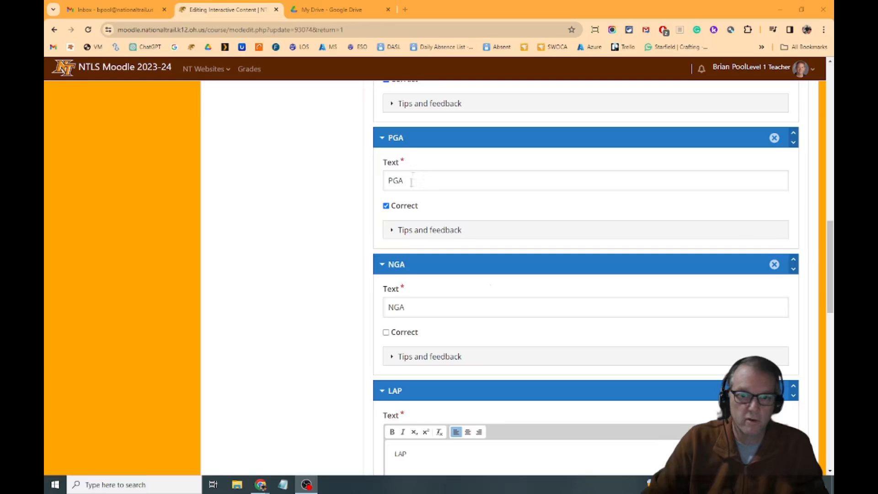
scroll(519, 259, "down", 2)
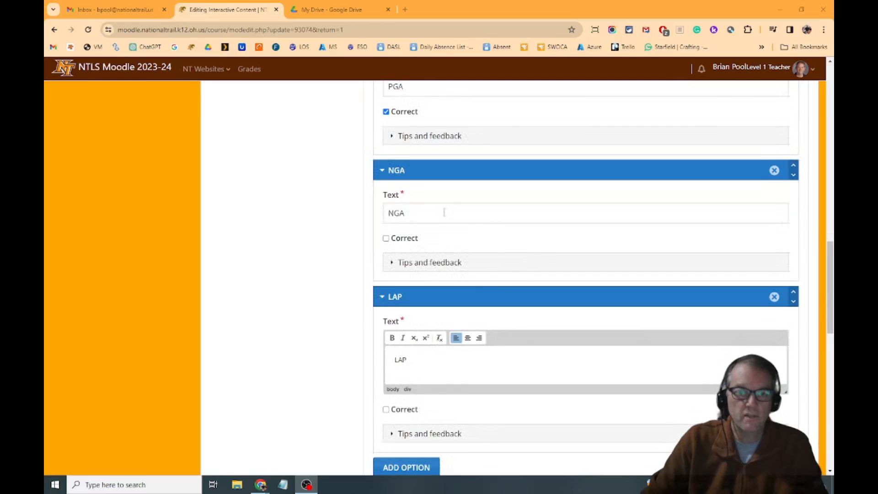
scroll(546, 257, "down", 3)
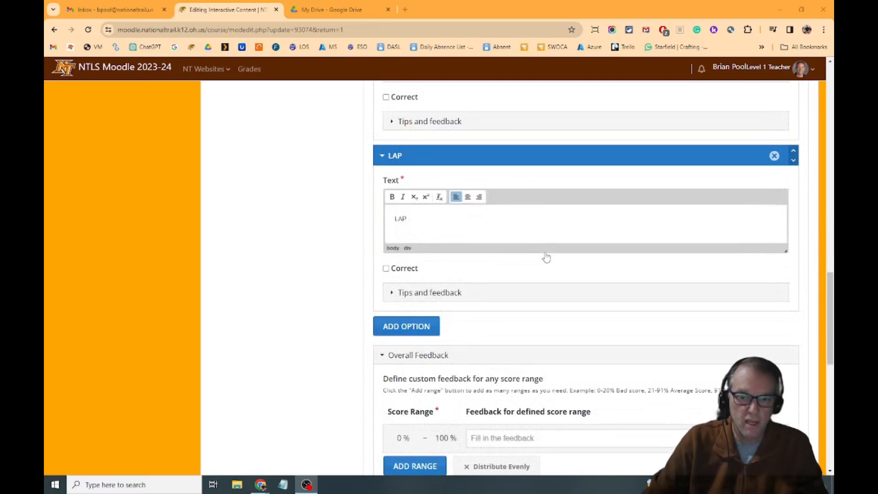
scroll(485, 355, "down", 4)
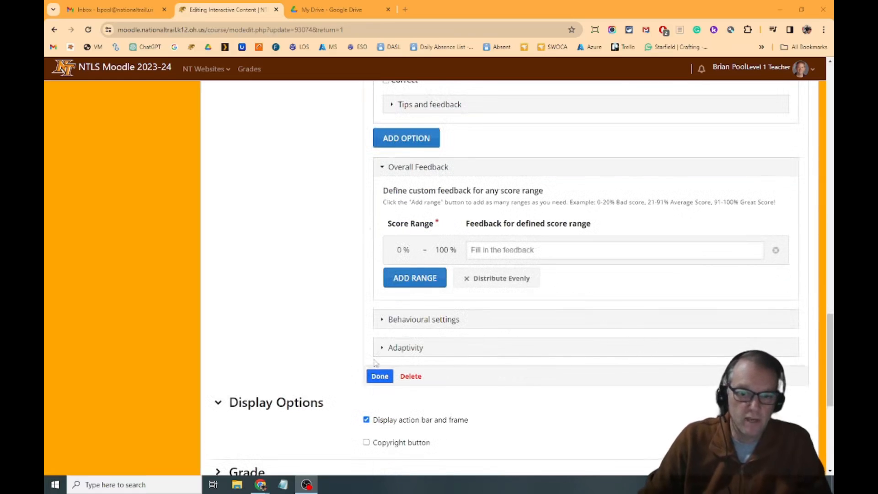
left_click(382, 319)
scroll(405, 147, "down", 4)
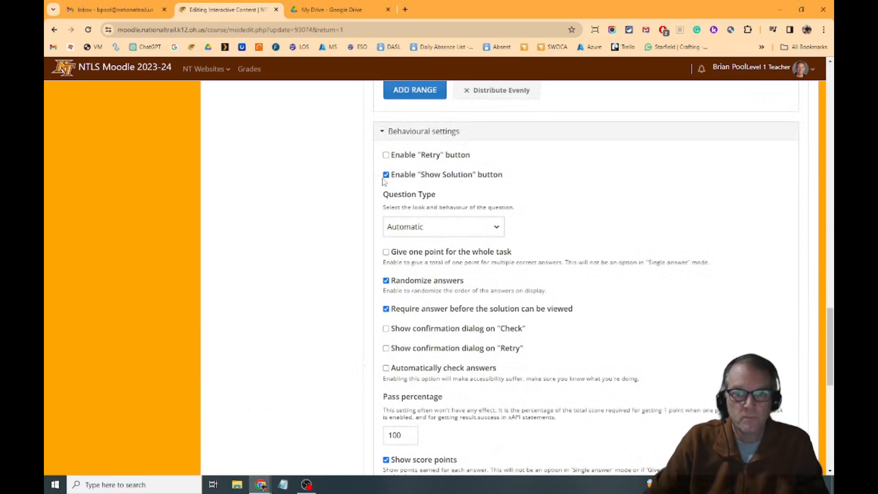
scroll(536, 281, "down", 3)
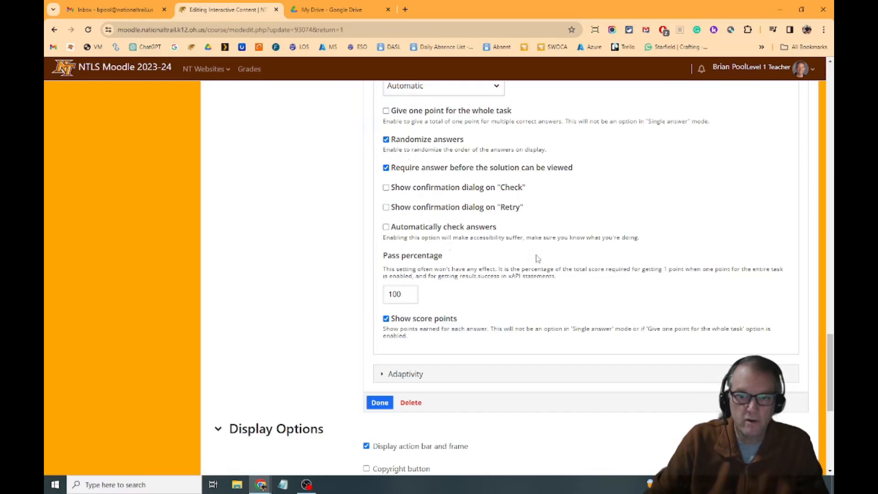
Make a wrong answer to the CPU sockets question send the video back to 2:00, and finish editing the question.
scroll(533, 285, "down", 3)
left_click(382, 232)
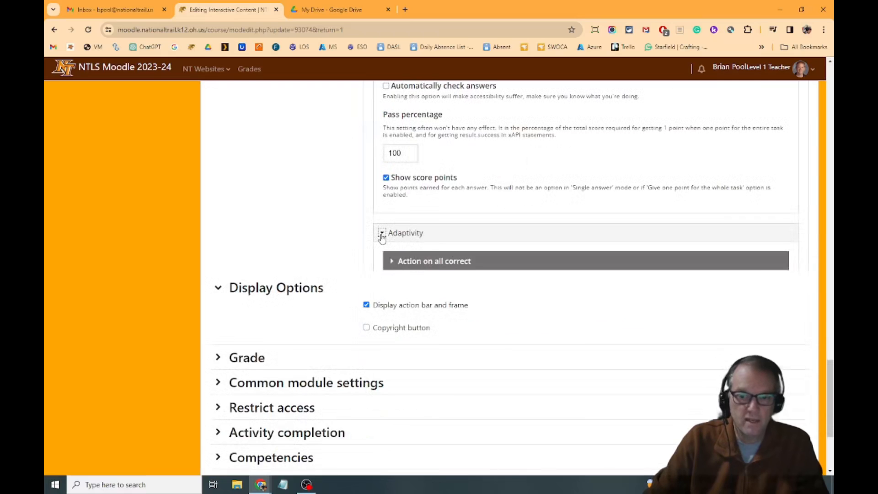
left_click(393, 289)
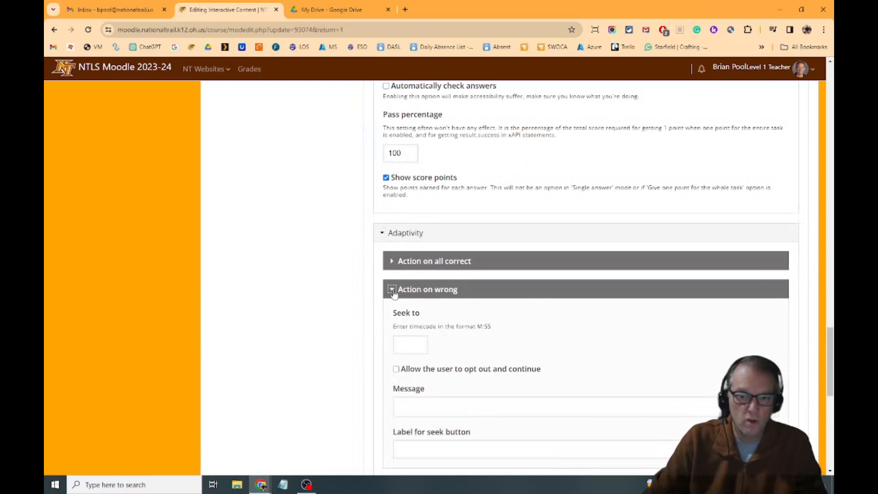
scroll(507, 311, "up", 20)
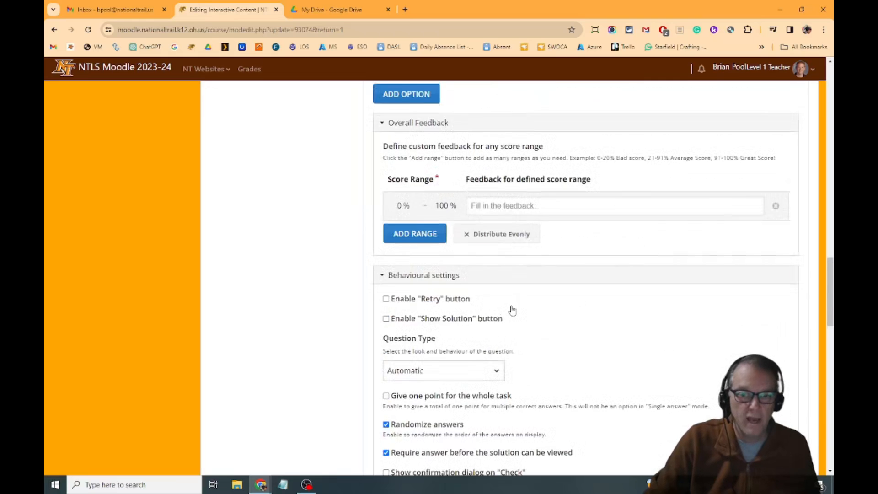
scroll(512, 310, "down", 4)
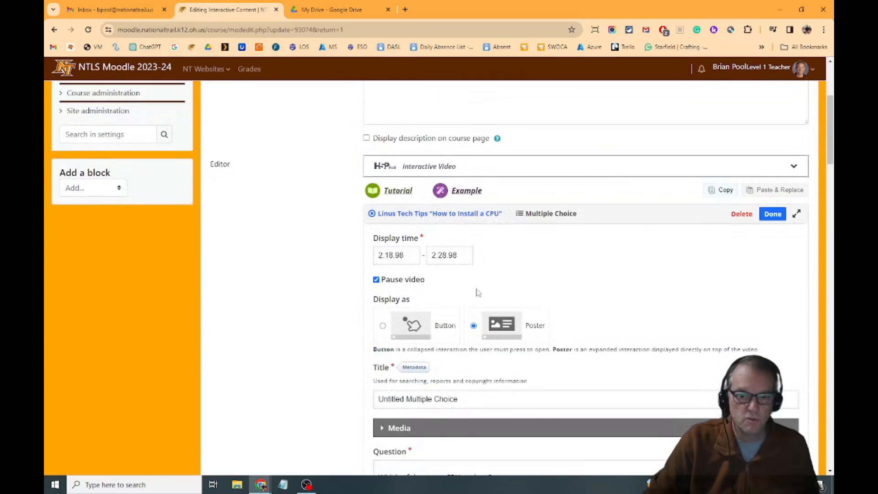
scroll(568, 347, "down", 20)
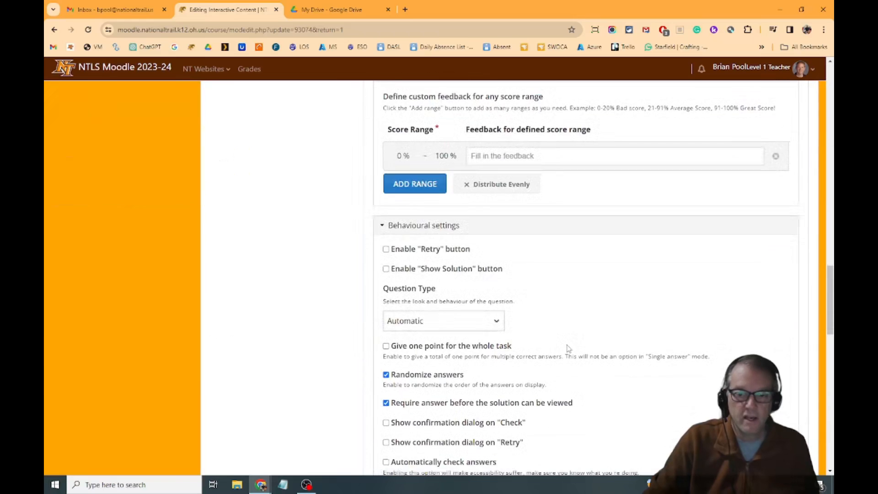
scroll(567, 347, "down", 5)
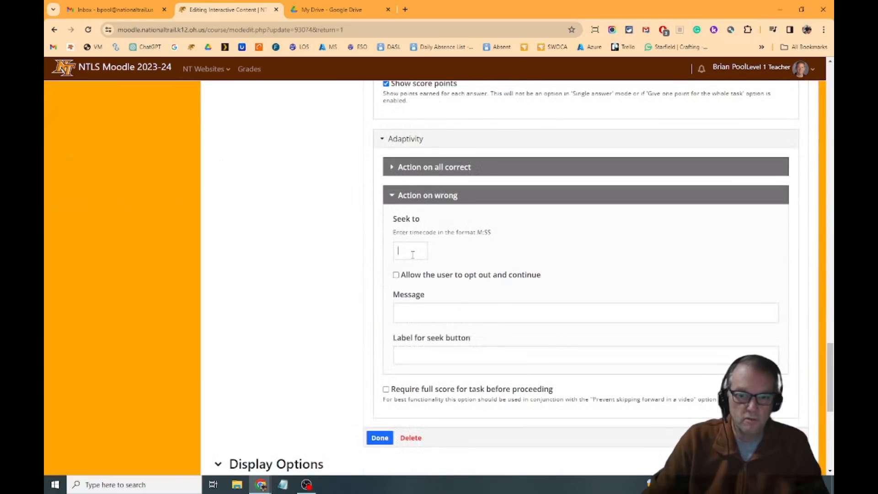
type(":00")
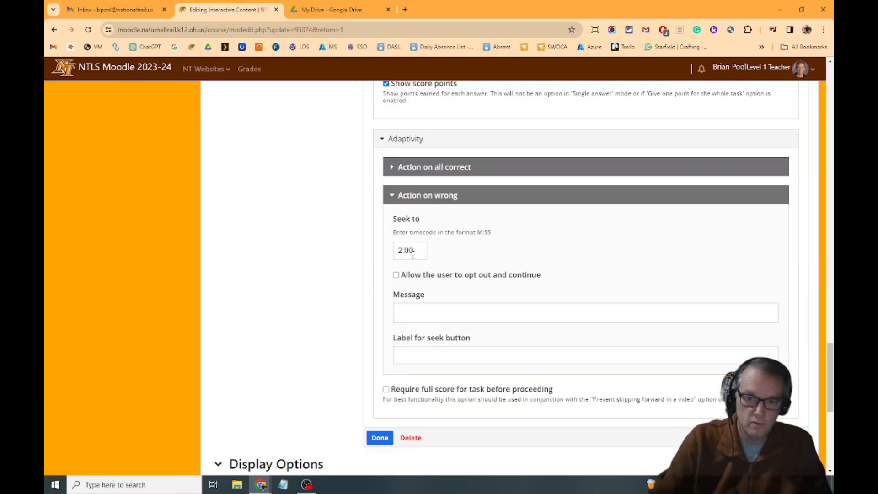
left_click(380, 438)
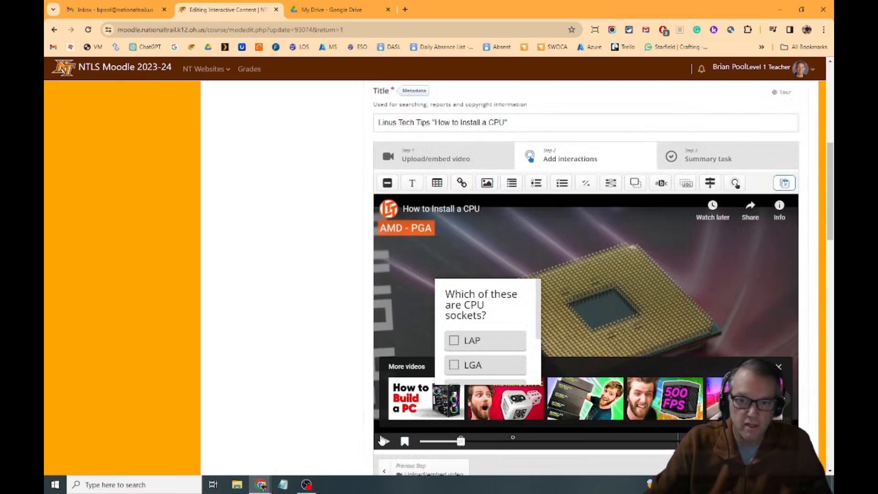
Move and enlarge the CPU sockets question box on the video so all four options fit, and save the activity.
left_click_drag(480, 295, 423, 257)
left_click_drag(486, 347, 576, 402)
mouse_move(501, 254)
left_mouse_down()
mouse_move(591, 257)
mouse_move(597, 276)
mouse_move(679, 276)
mouse_move(476, 294)
mouse_move(500, 254)
left_mouse_up()
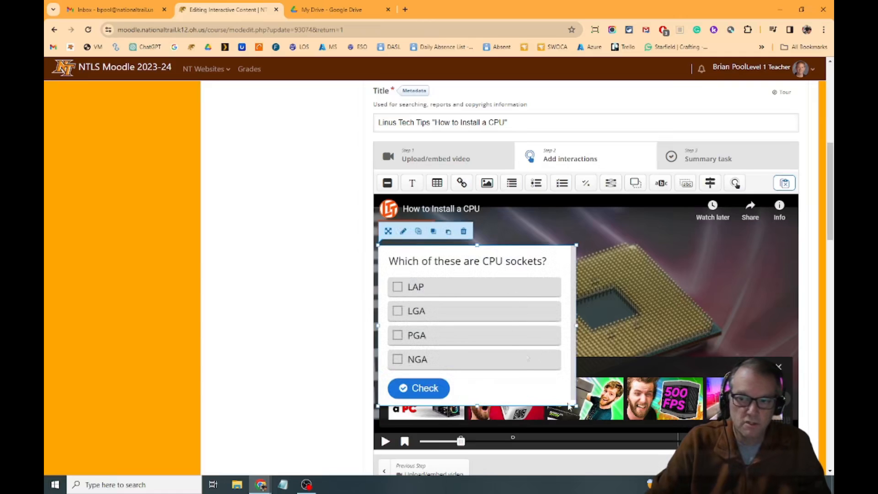
scroll(581, 215, "down", 2)
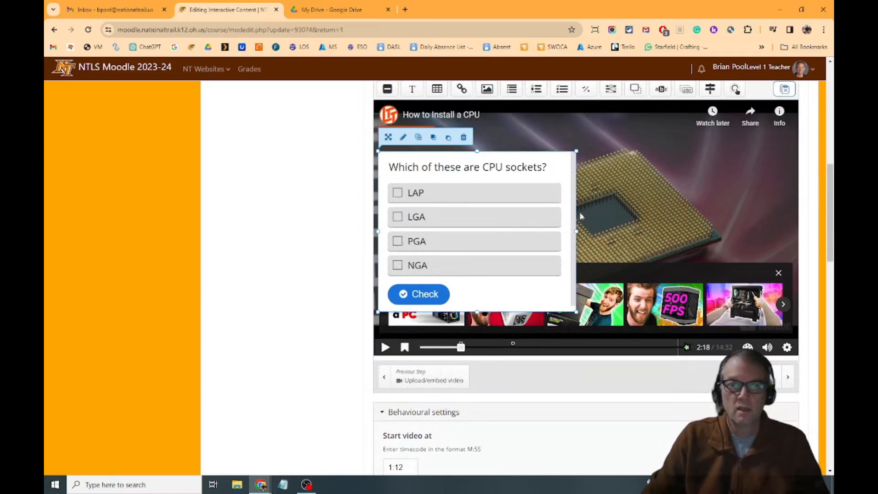
scroll(558, 320, "down", 5)
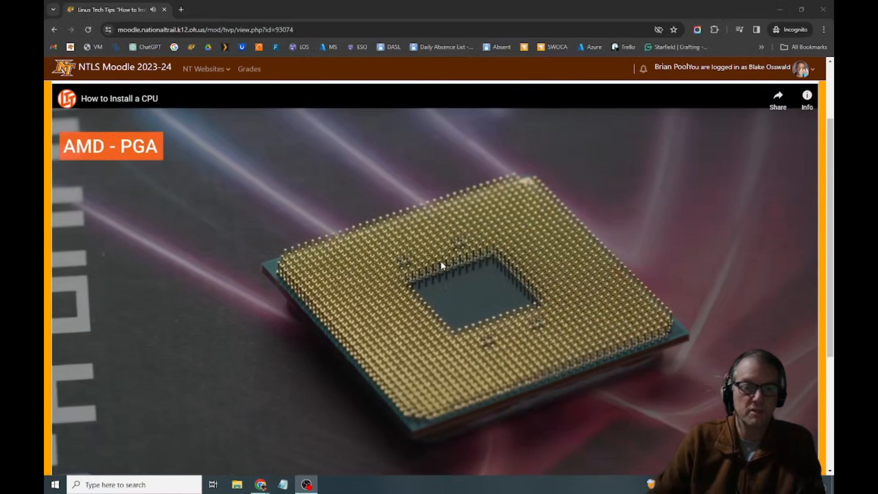
Test a wrong answer in the student view by selecting NGA, PGA, LAP and LGA, check it, and continue to the rewound video.
scroll(441, 263, "down", 1)
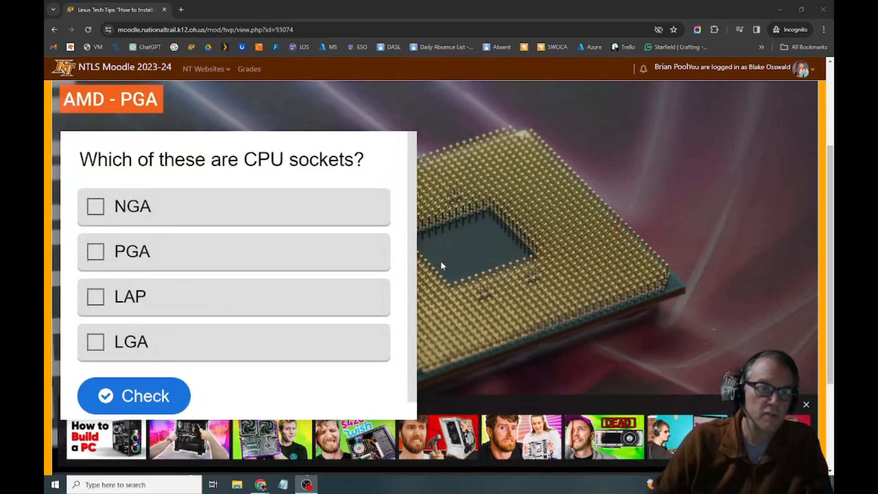
left_click(104, 254)
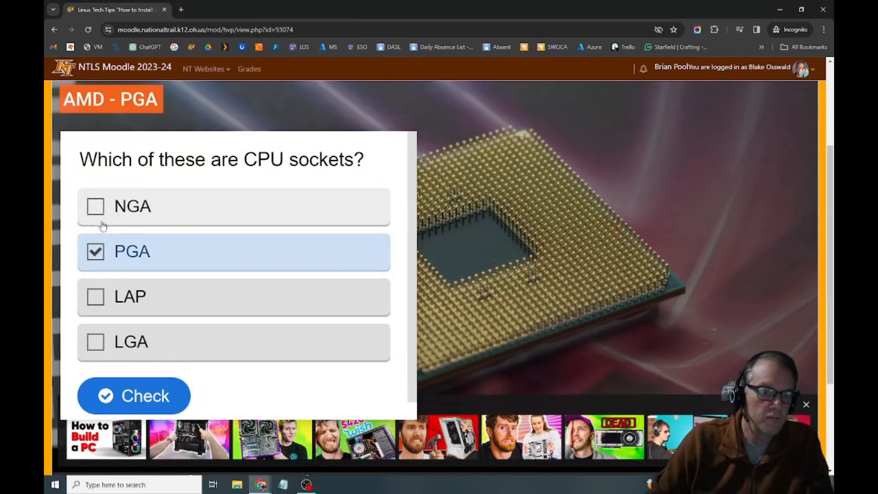
left_click(96, 208)
left_click(95, 342)
left_click(96, 297)
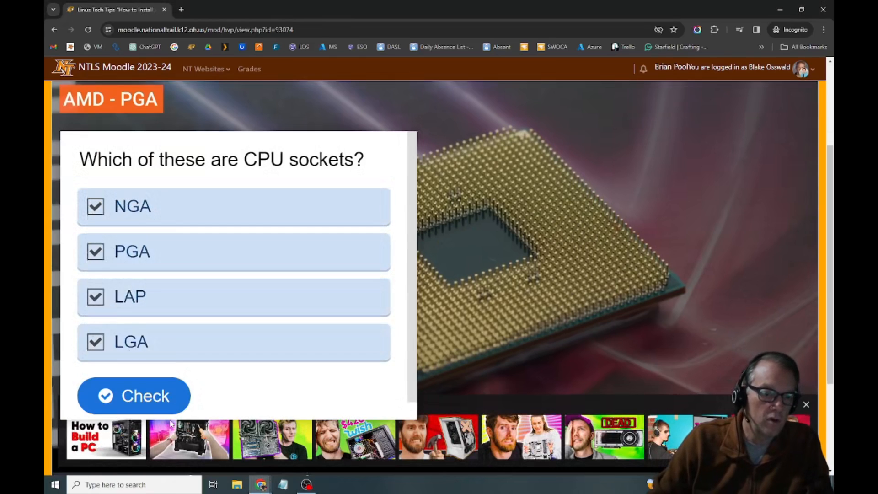
left_click(155, 407)
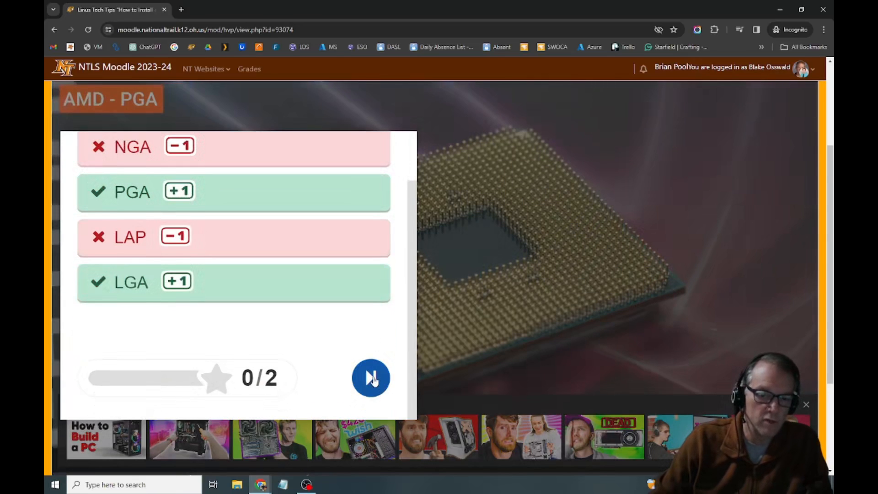
left_click(372, 379)
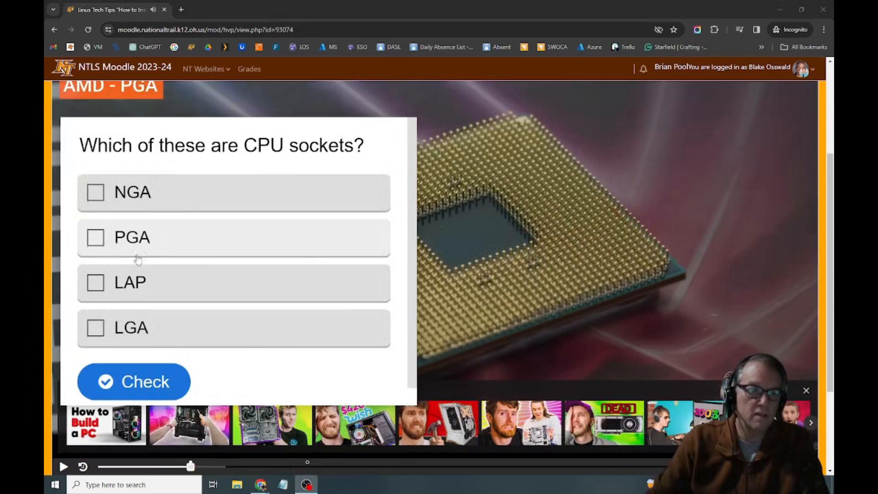
Answer the CPU sockets question with PGA and LGA, check the answer, and continue the video.
left_click(96, 237)
left_click(95, 327)
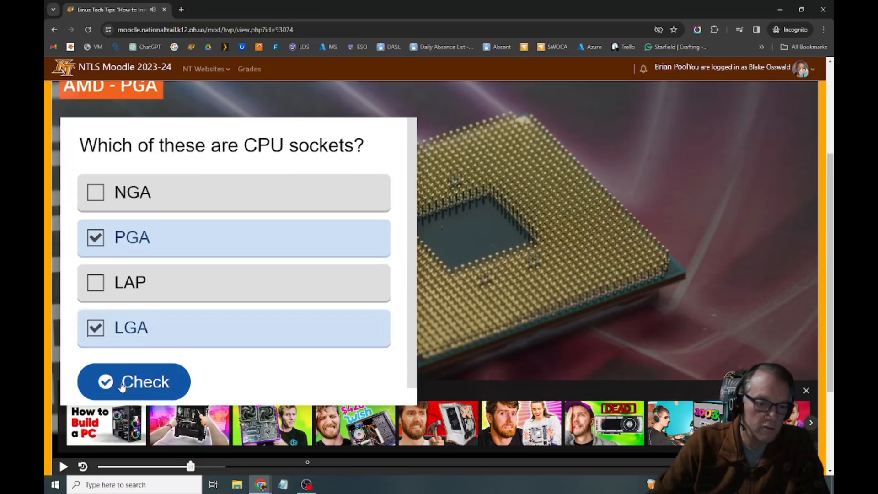
left_click(122, 386)
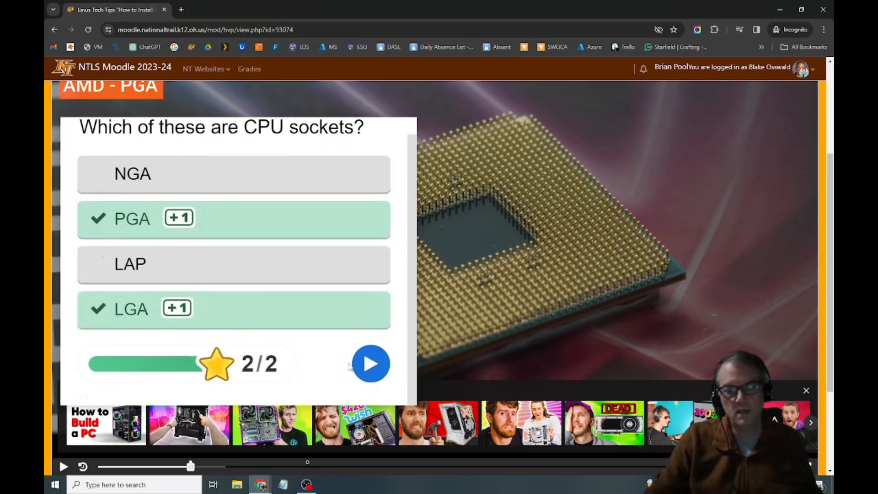
left_click(367, 370)
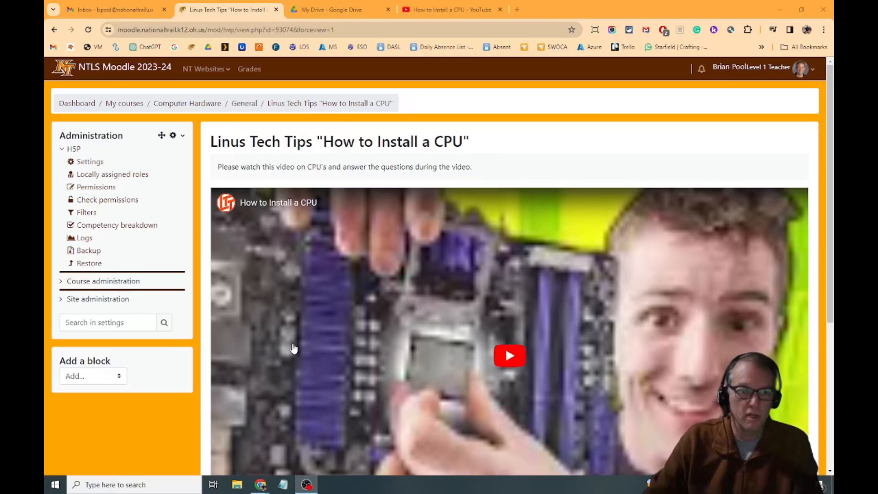
Open the settings of the CPU video activity and go to the stage for adding interactions to the video.
left_click(89, 162)
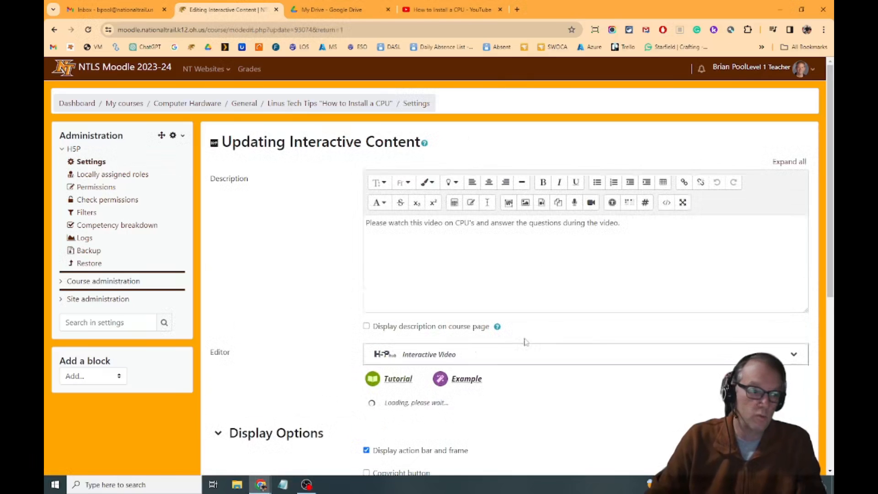
scroll(568, 323, "down", 5)
scroll(567, 325, "down", 2)
scroll(559, 286, "up", 6)
scroll(555, 287, "down", 4)
left_click(555, 273)
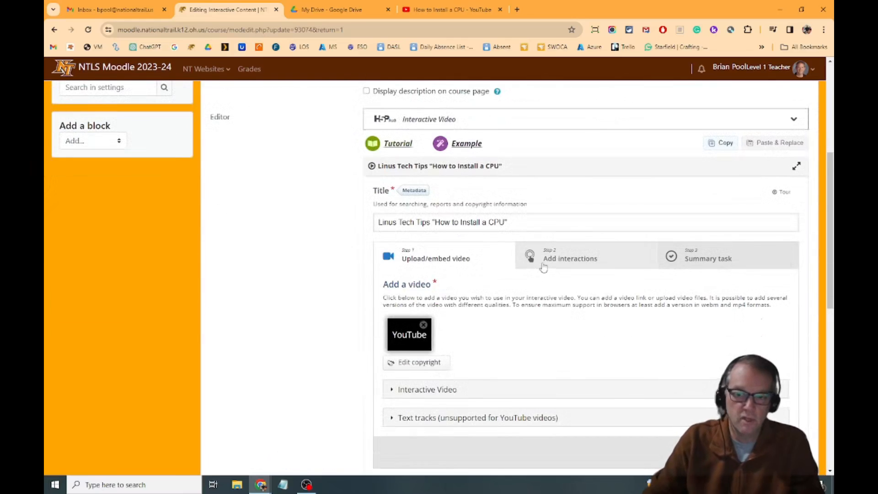
scroll(618, 140, "down", 3)
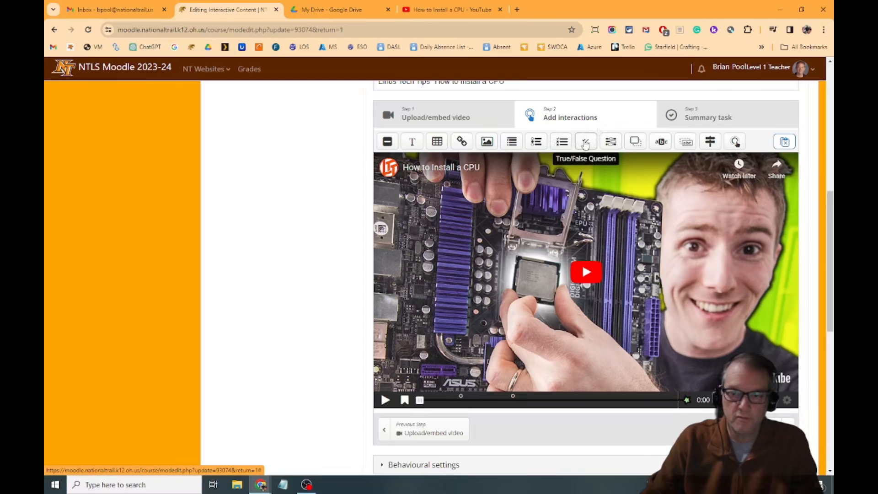
Pause the video at about 6:40 and add a true/false question there, displayed as a poster.
left_click(538, 400)
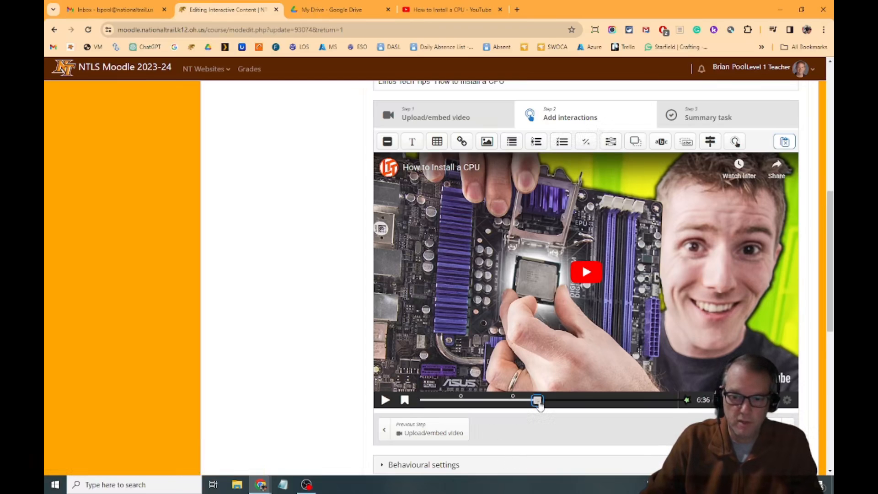
left_click(385, 400)
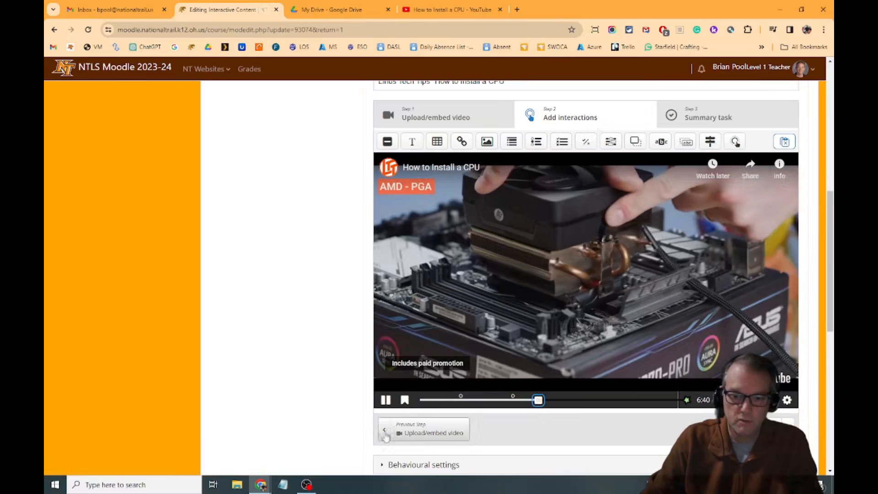
left_click(386, 400)
left_click_drag(586, 142, 504, 239)
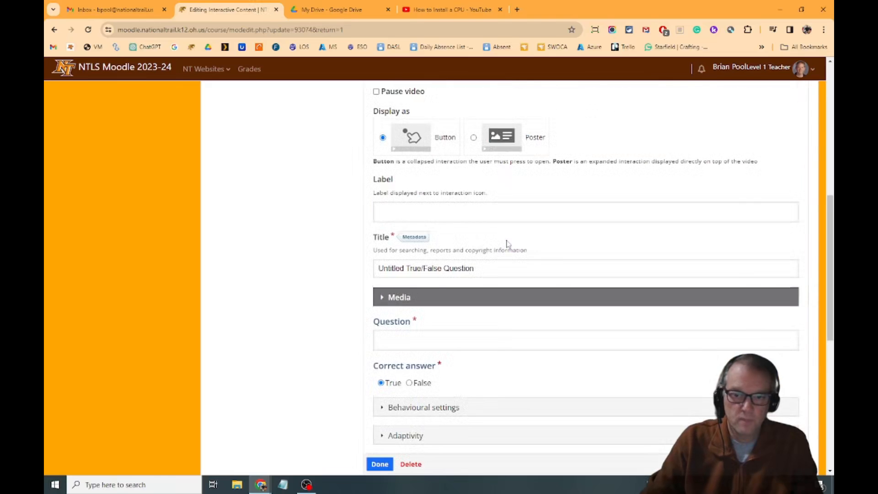
left_click(473, 137)
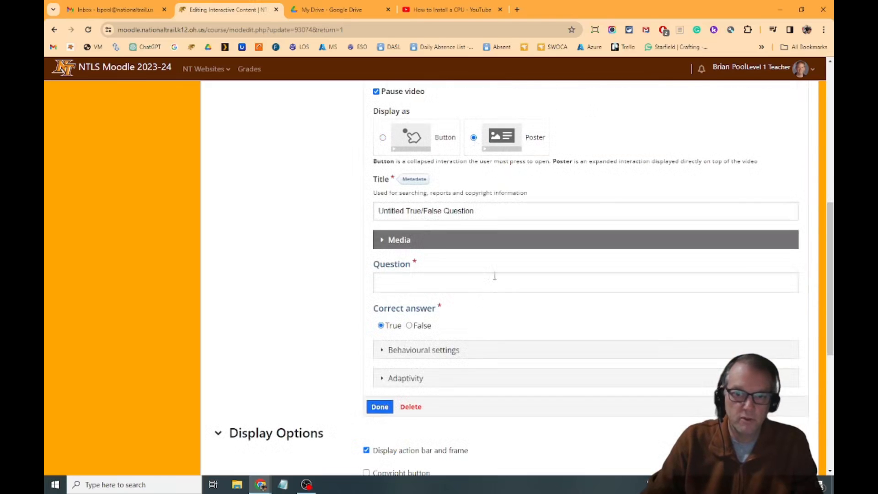
Enter the question "PGA is the socket type currently used for almost all desktop CPUs." and set False as the correct answer.
left_click(469, 286)
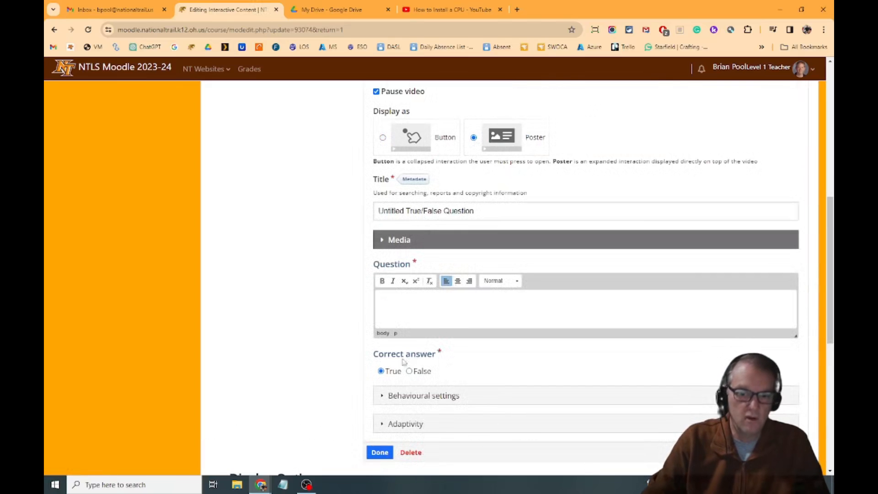
left_click(413, 371)
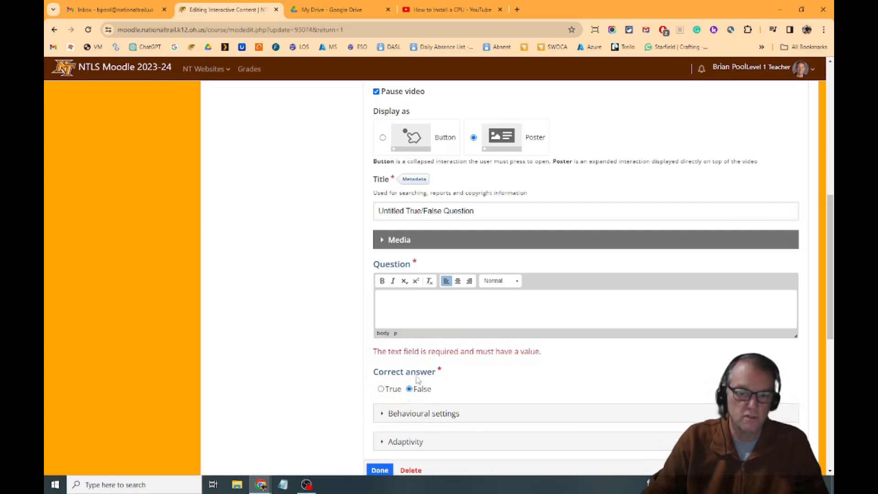
scroll(529, 295, "down", 2)
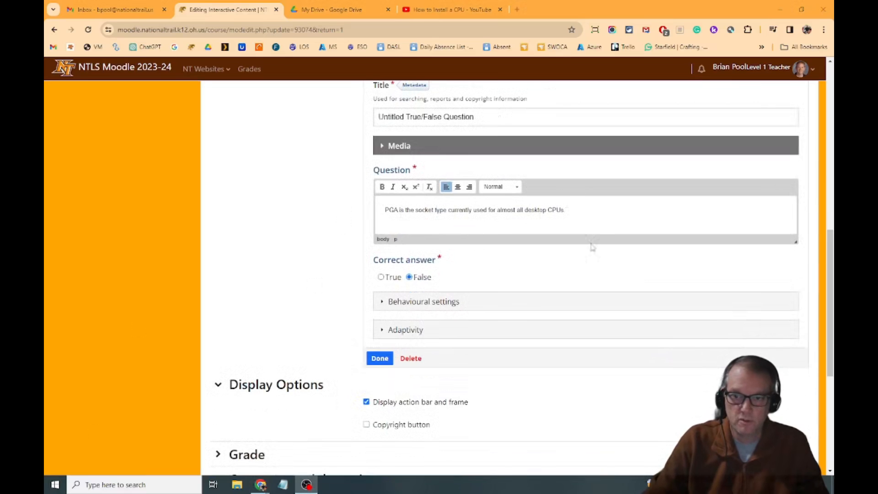
scroll(543, 268, "down", 2)
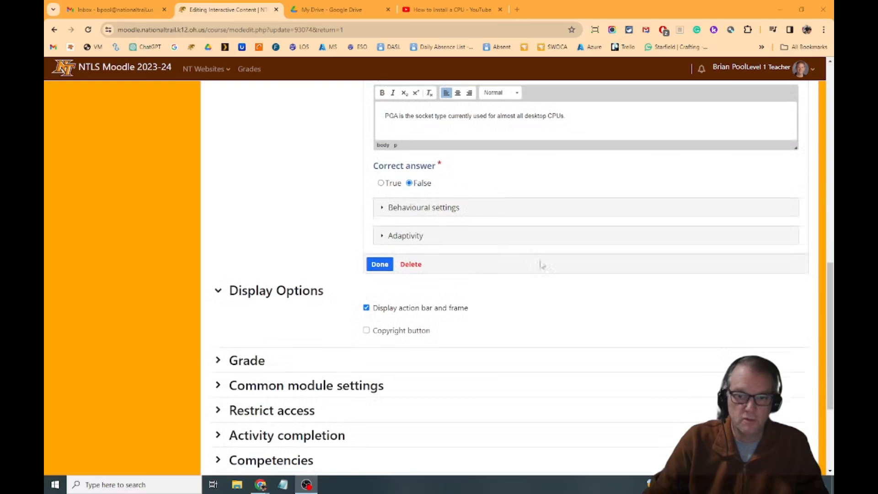
Disable the Retry and Show Solution buttons for the true/false question.
left_click(383, 209)
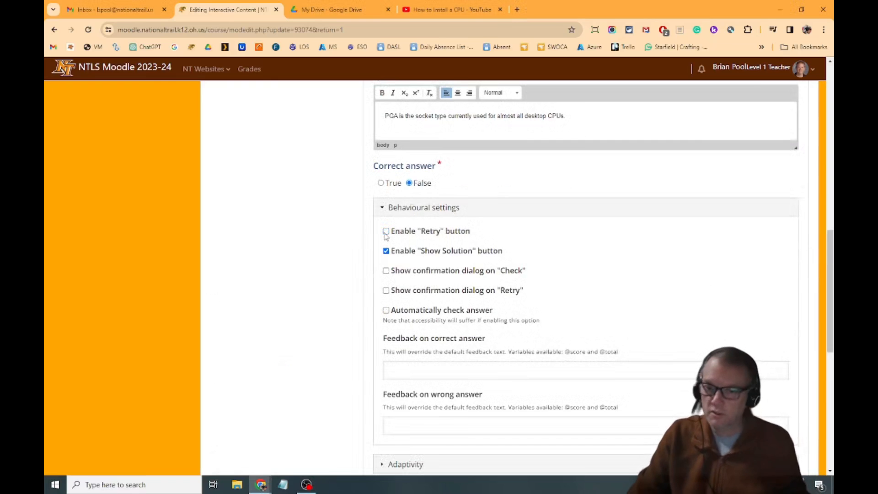
left_click(387, 252)
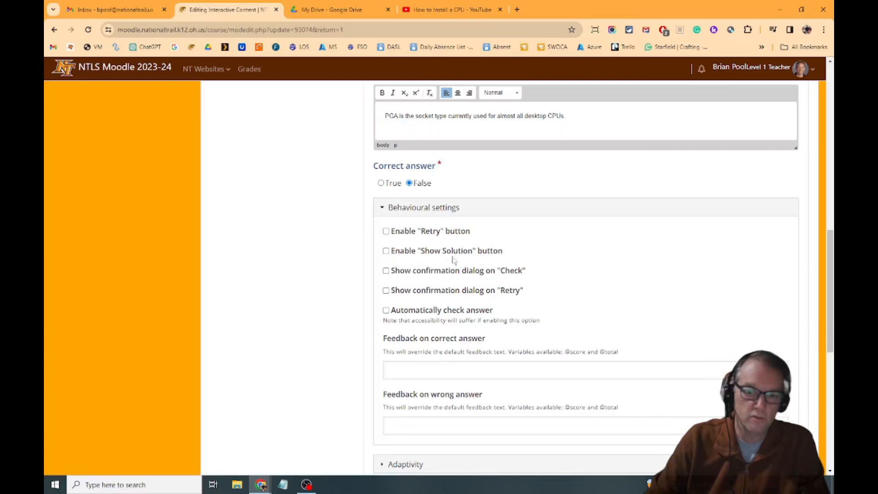
scroll(491, 256, "down", 3)
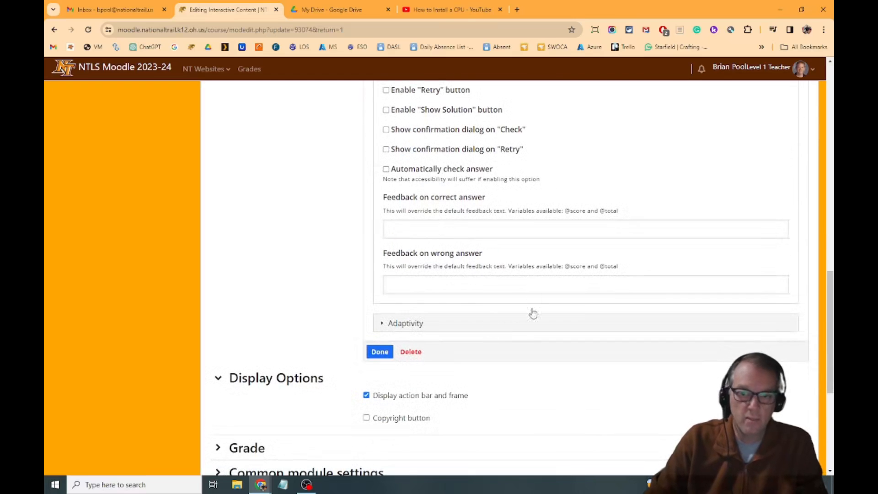
Make a wrong true/false answer seek to 2:00, require full score before proceeding, and finish editing the question.
left_click(383, 324)
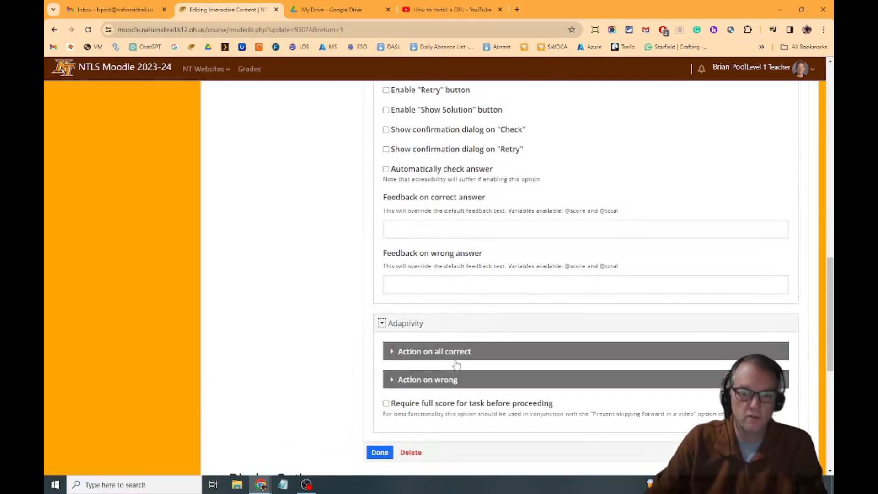
left_click(392, 379)
scroll(480, 350, "down", 3)
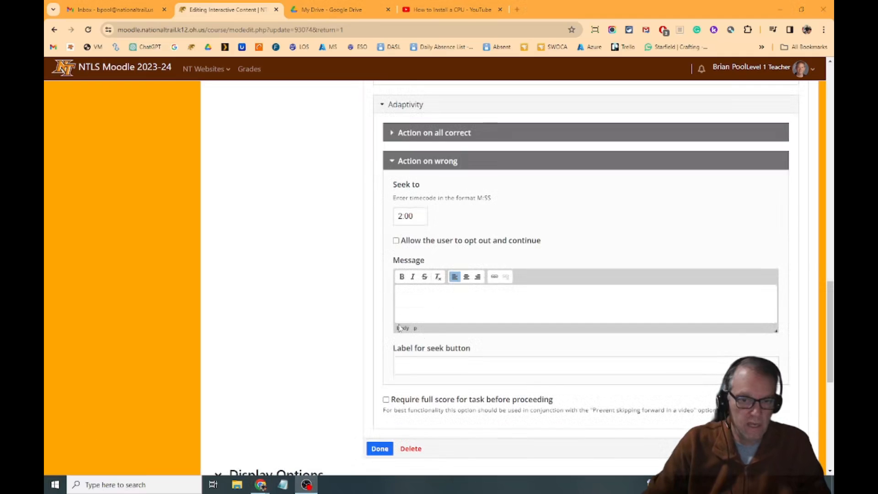
left_click(385, 400)
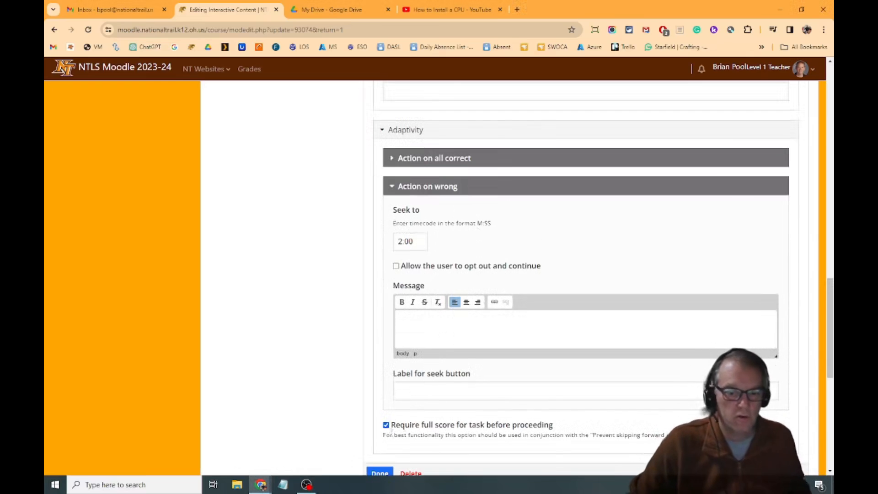
scroll(525, 412, "down", 2)
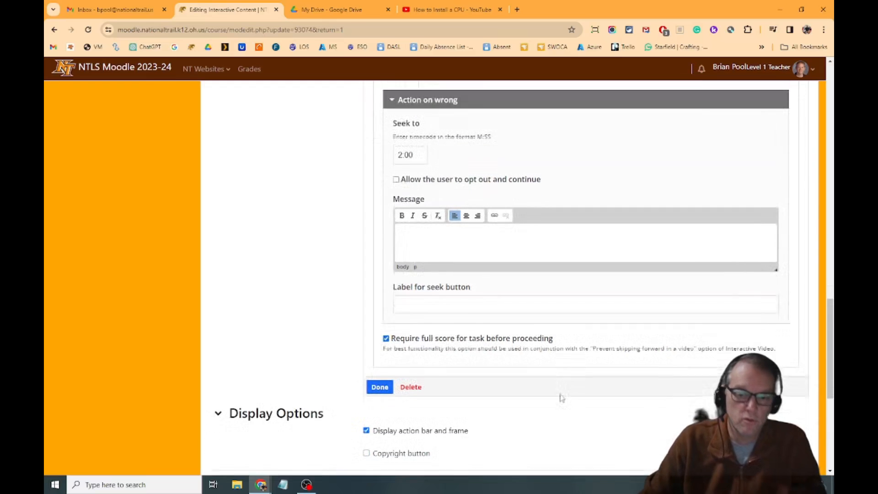
left_click(383, 383)
Move and enlarge the true/false question box on the video so its text and answers fit, and save the activity.
left_click_drag(534, 282, 463, 234)
left_click_drag(537, 334, 690, 335)
left_click_drag(581, 245, 599, 259)
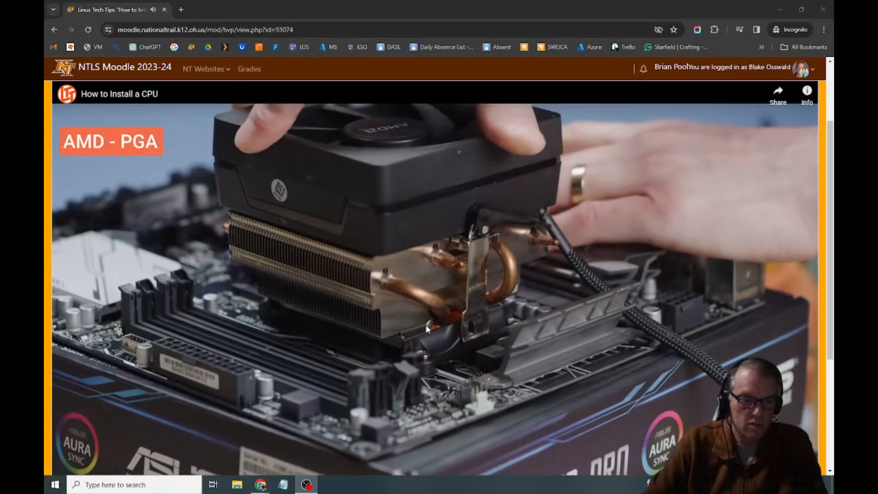
scroll(462, 297, "down", 3)
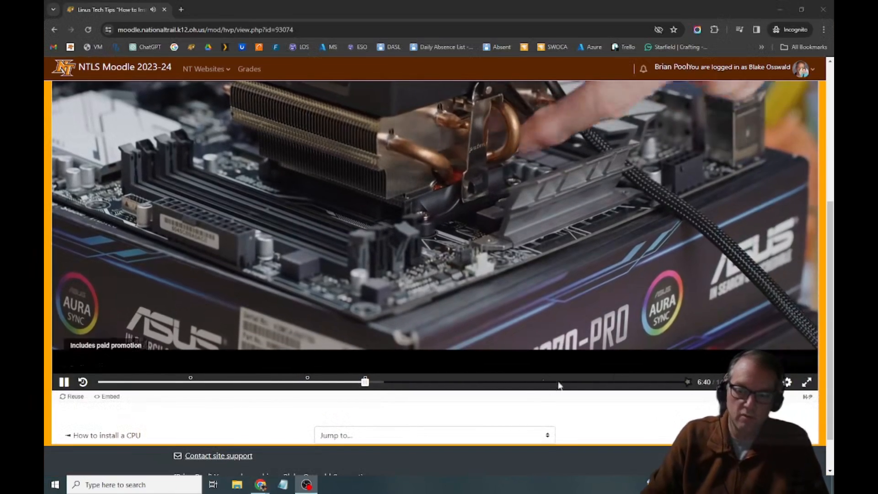
Test a wrong answer in the student view by answering the PGA question with True, check it, and continue to the rewound video.
scroll(538, 329, "up", 4)
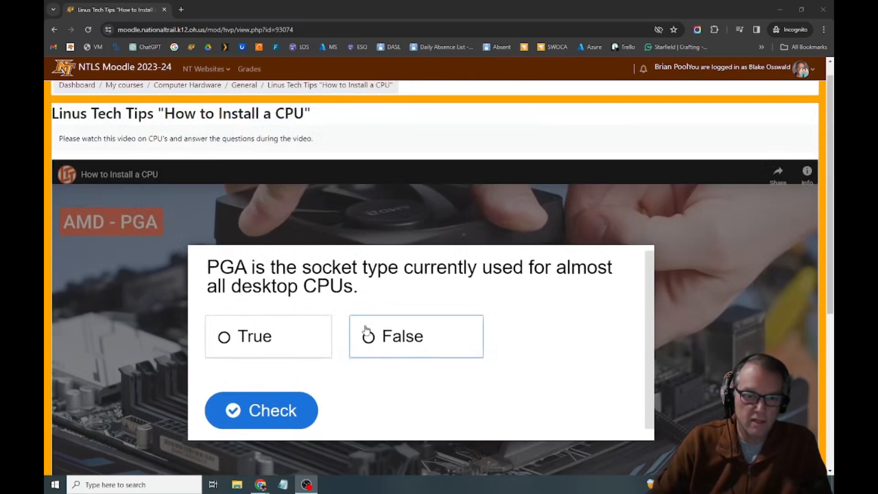
scroll(368, 334, "up", 1)
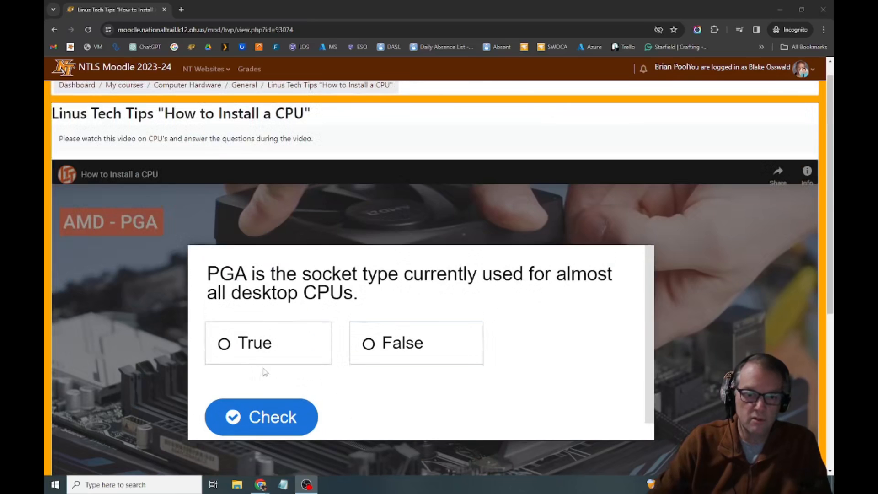
left_click(227, 349)
left_click(227, 348)
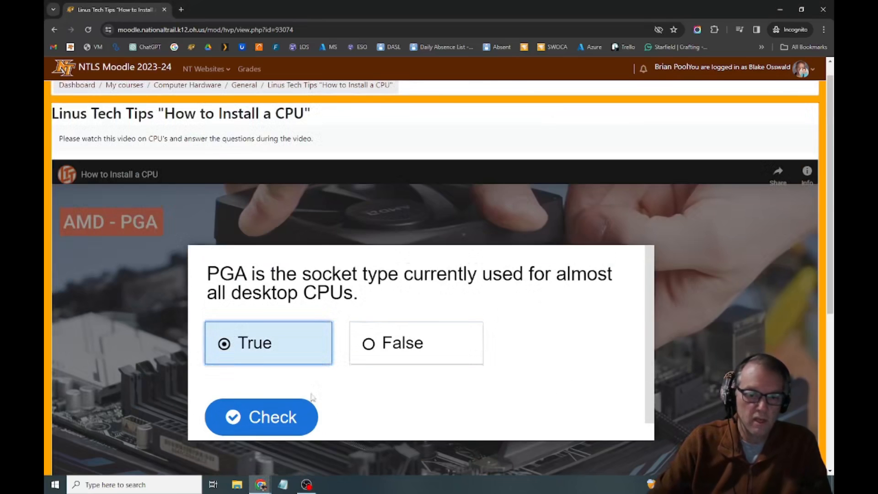
left_click(286, 415)
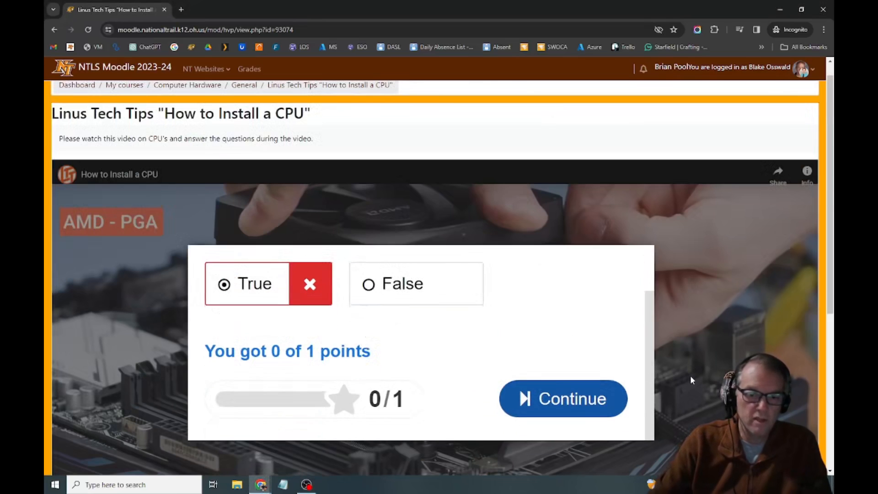
left_click(562, 398)
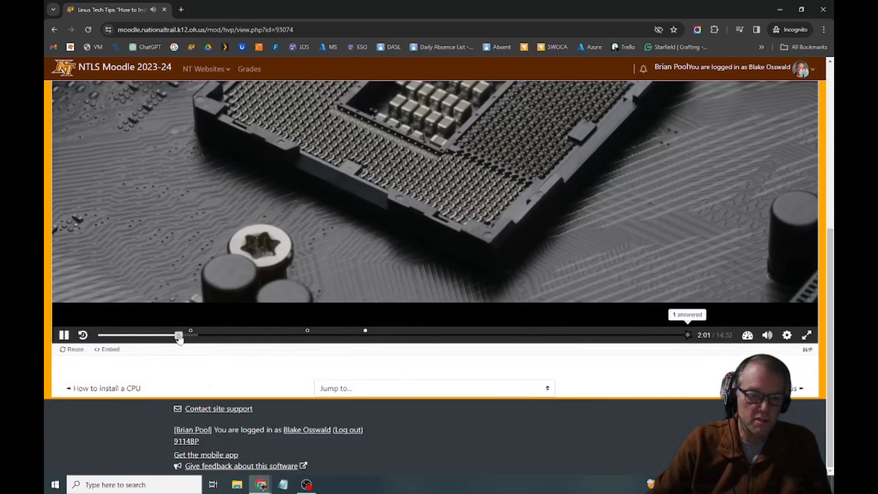
Answer the CPU sockets question again in the rewound video with LGA and PGA, and check the answer.
scroll(550, 415, "up", 5)
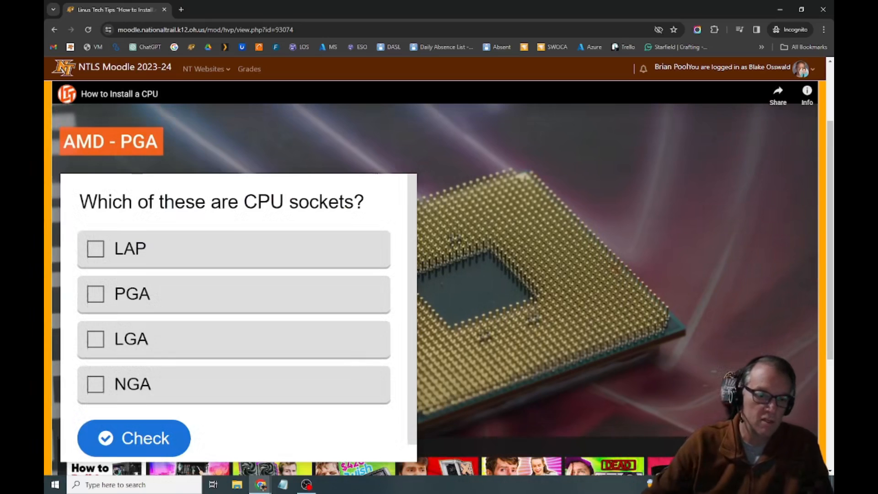
left_click(101, 335)
left_click(96, 294)
left_click(104, 437)
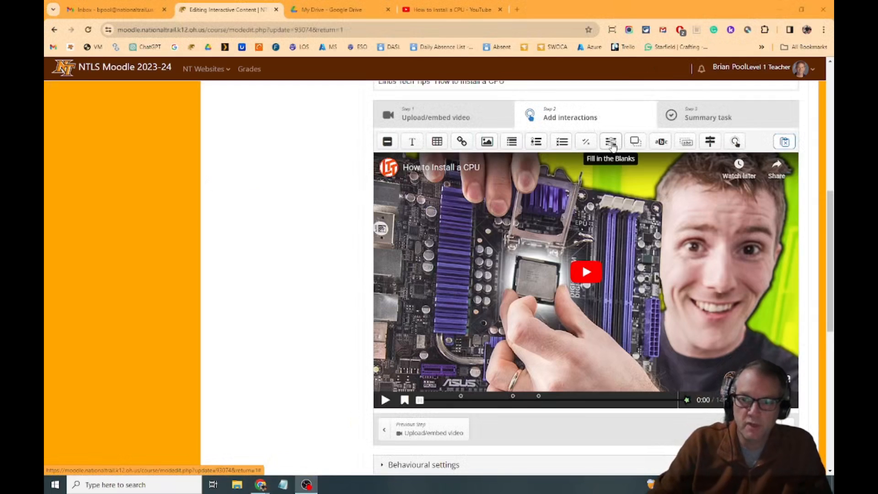
Add a Fill in the Blanks question to the video at about 7:45 in the activity editor, displayed as a poster.
left_click_drag(610, 142, 593, 108)
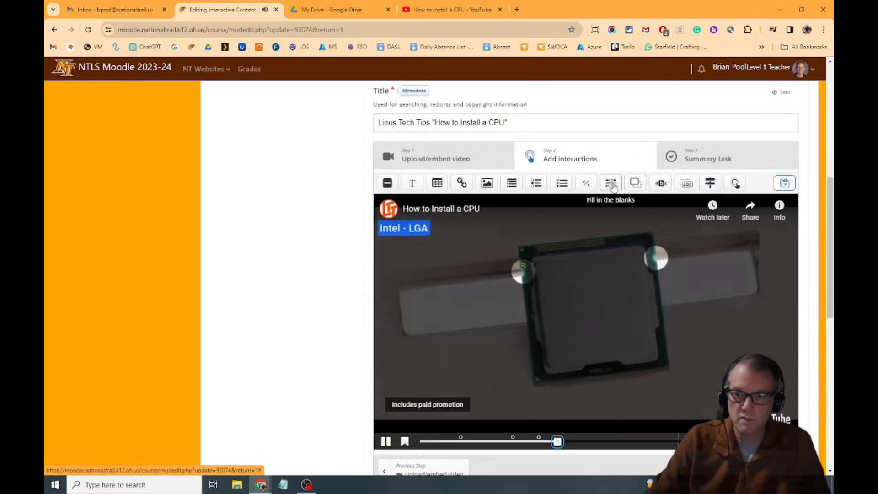
left_click_drag(610, 185, 548, 300)
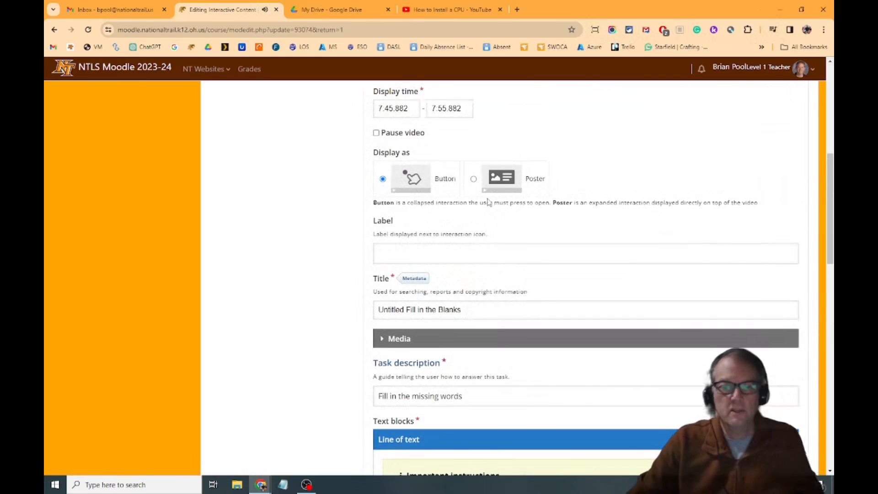
left_click(478, 184)
Enter the text line "The biggest CPU manufacturer is *Intel* and the smallest is *AMD*." with both company names as blanks.
scroll(467, 316, "down", 3)
scroll(473, 320, "down", 1)
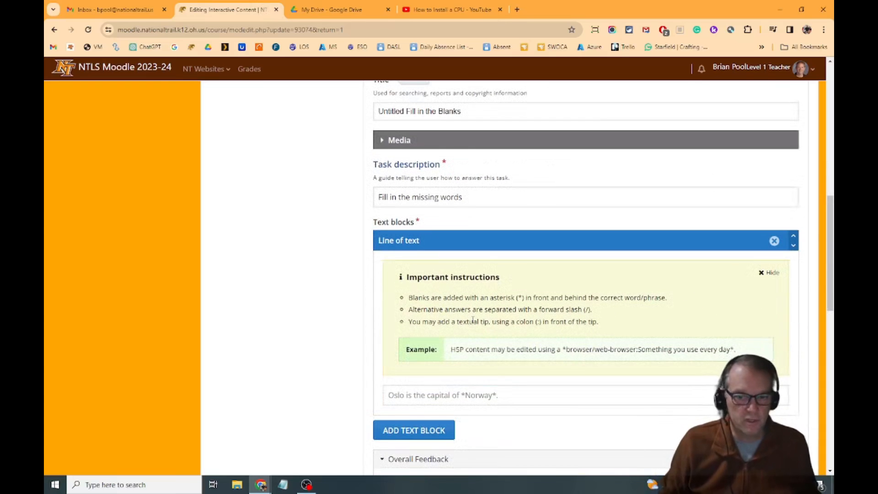
scroll(457, 387, "down", 2)
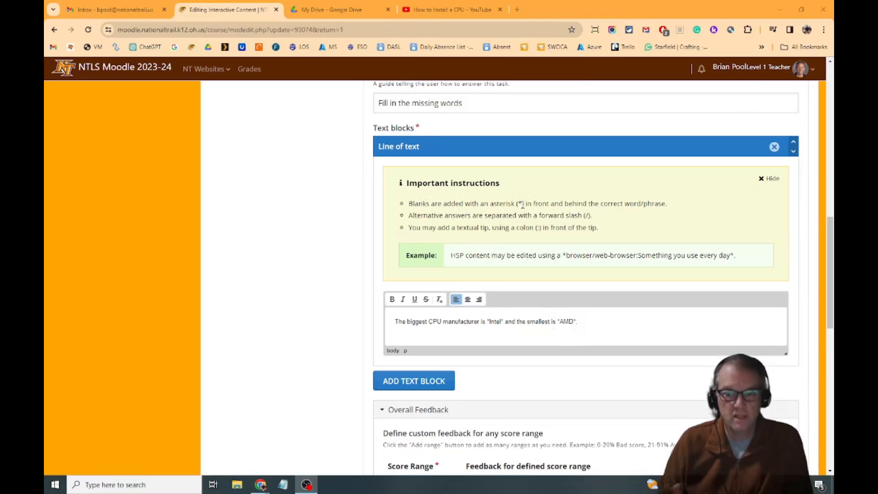
Disable Retry, the Show solution button and case sensitivity in the Fill in the Blanks question's behavioural settings.
scroll(499, 289, "down", 7)
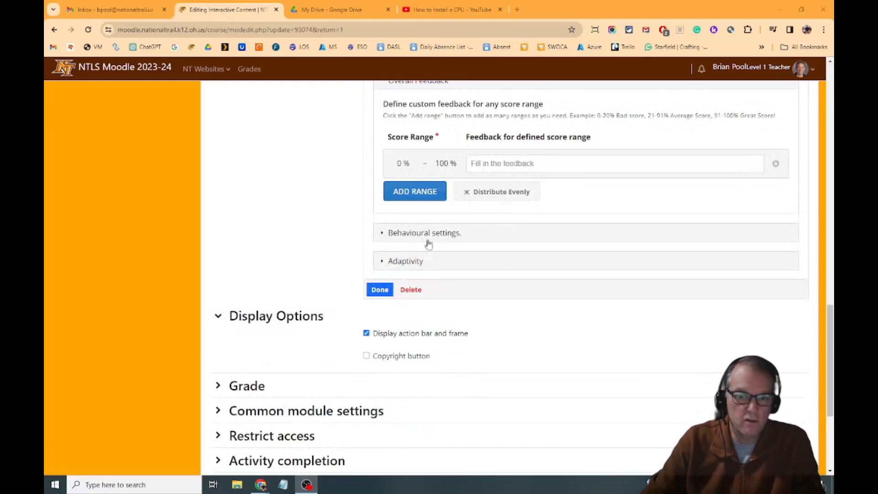
left_click(390, 233)
left_click(385, 256)
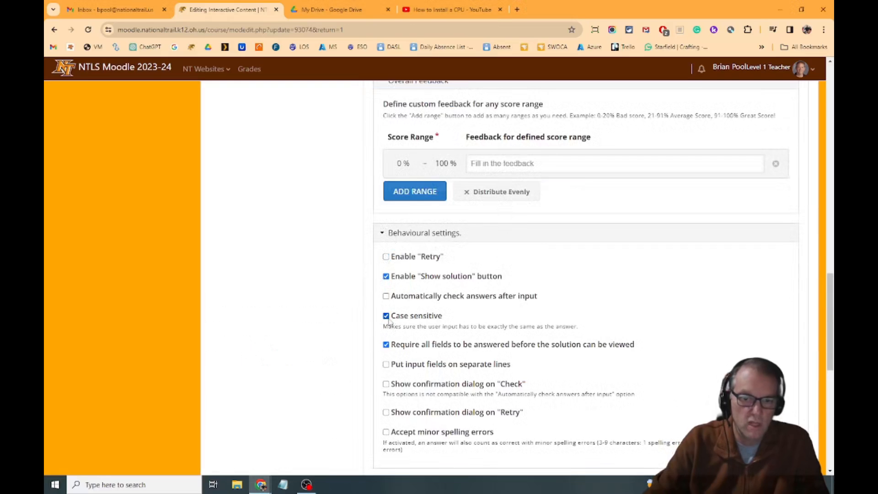
left_click(385, 276)
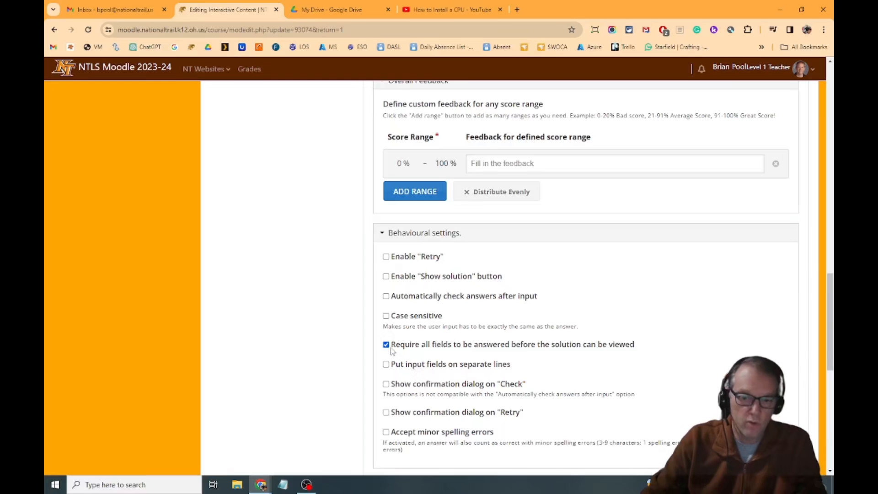
scroll(692, 286, "down", 2)
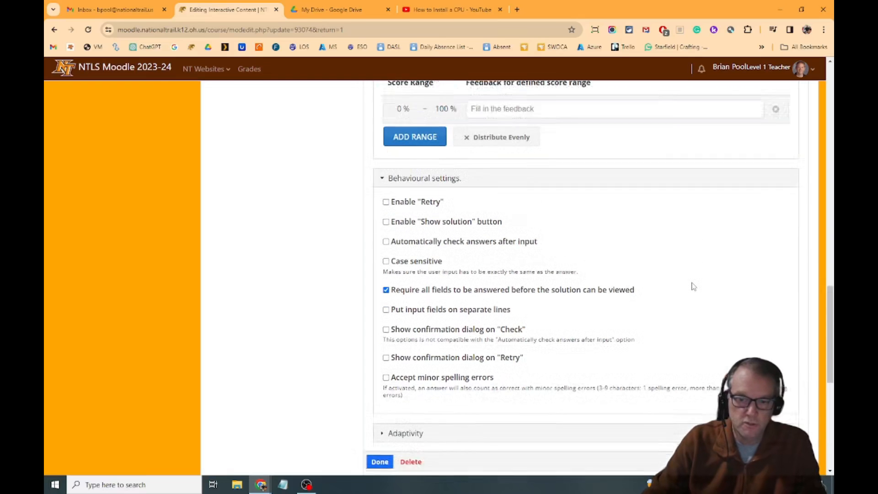
Toggle the full-score requirement in the Fill in the Blanks question's adaptivity settings, finish the question and move its poster lower on the video.
scroll(584, 333, "down", 3)
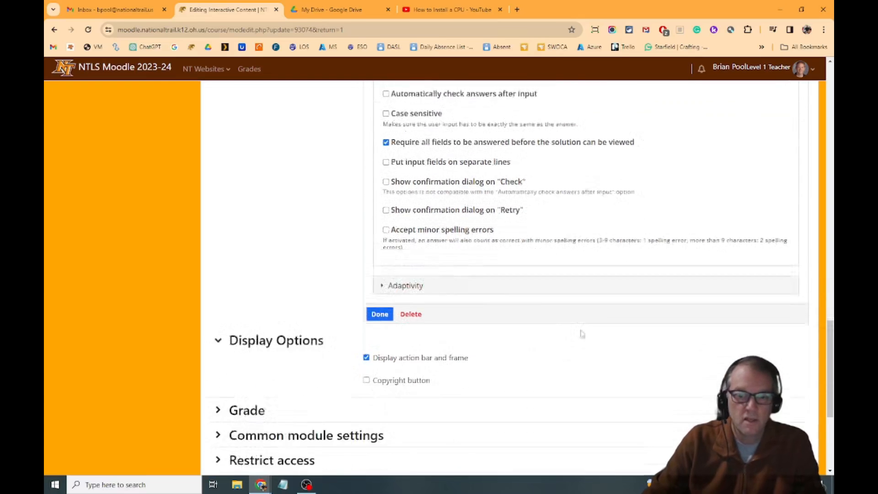
left_click(382, 253)
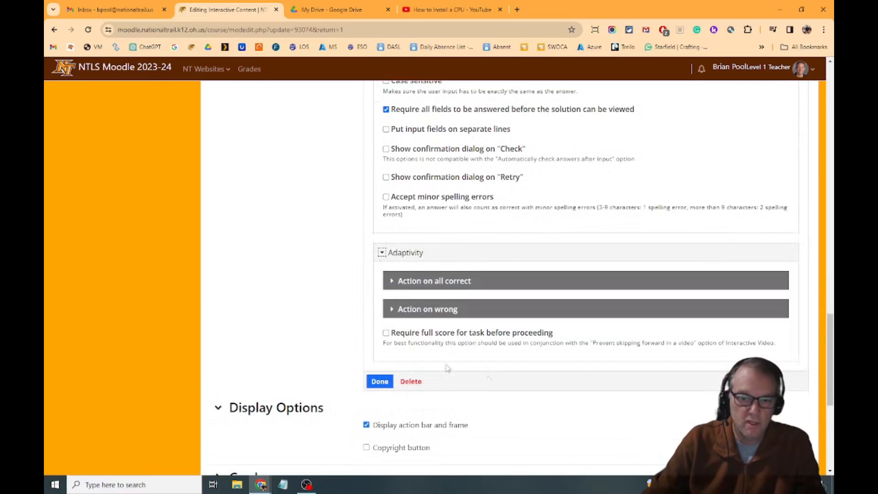
left_click(386, 333)
left_click(431, 336)
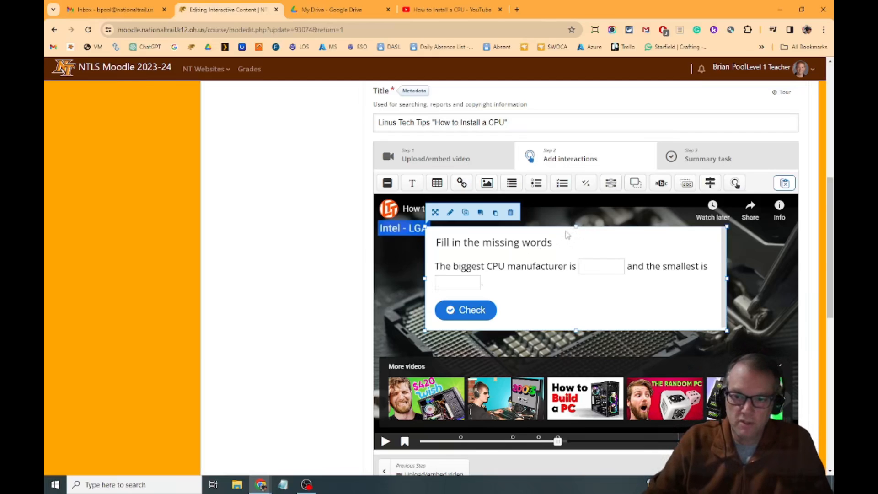
left_click_drag(562, 235, 553, 268)
Add a Mark the Words question to the video at about 3:46, displayed as a poster.
left_click_drag(558, 442, 569, 443)
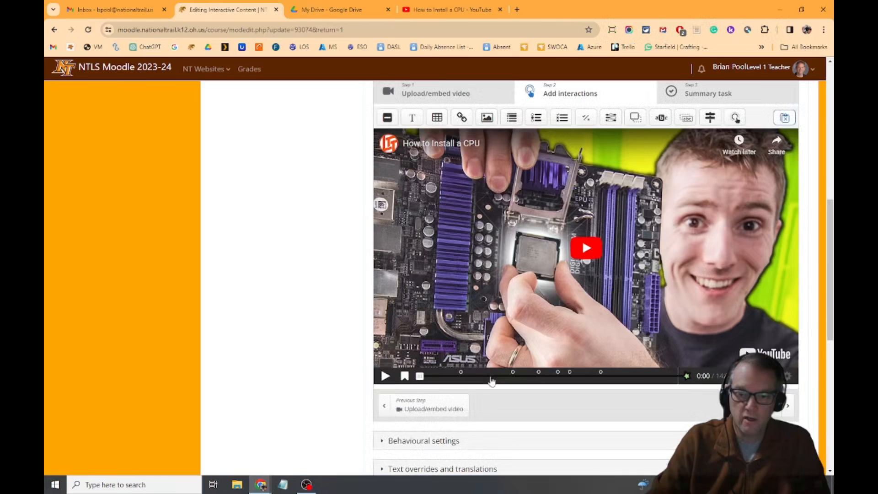
left_click(487, 374)
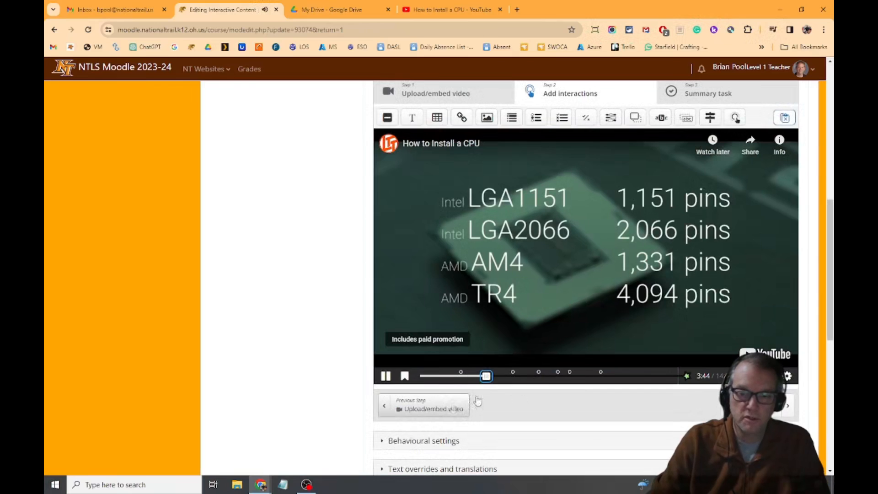
scroll(571, 274, "up", 1)
left_click_drag(661, 165, 483, 277)
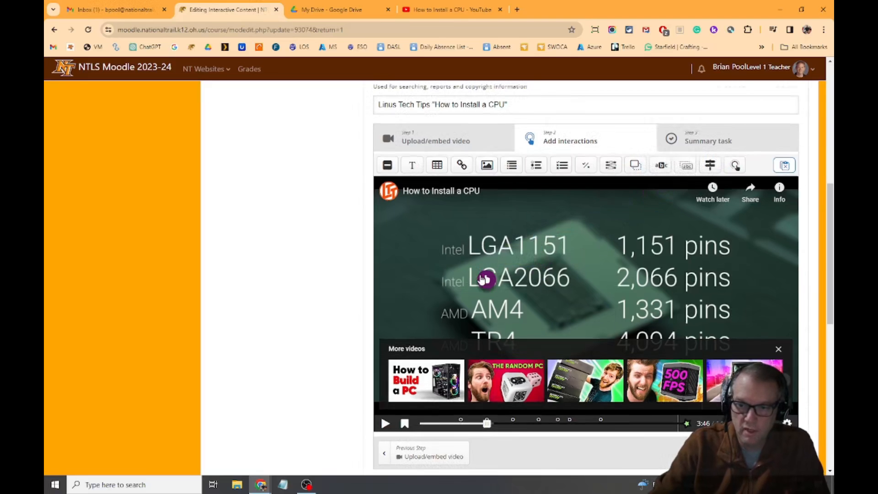
scroll(506, 290, "up", 4)
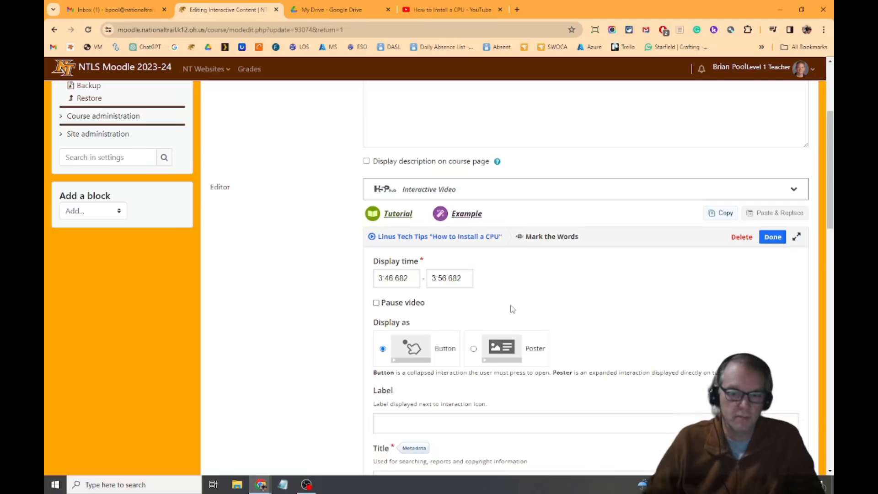
left_click(473, 349)
scroll(522, 222, "down", 3)
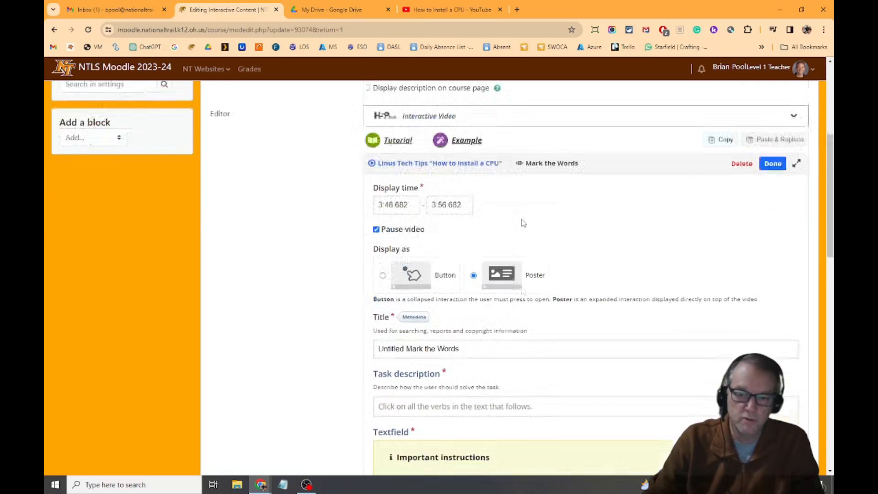
scroll(522, 222, "down", 2)
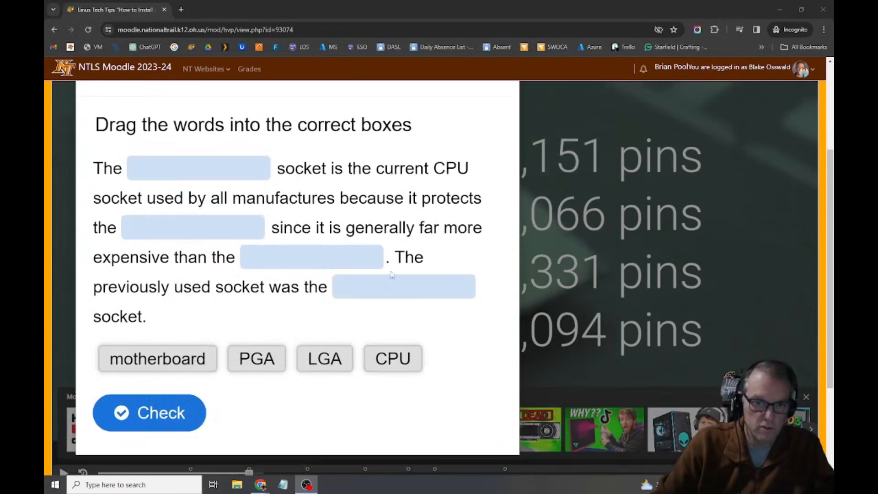
In the student view, fill the Drag the Words blanks with LGA, CPU, motherboard and PGA, check the answers and continue the video.
left_click_drag(376, 367, 161, 173)
left_click_drag(175, 376, 216, 233)
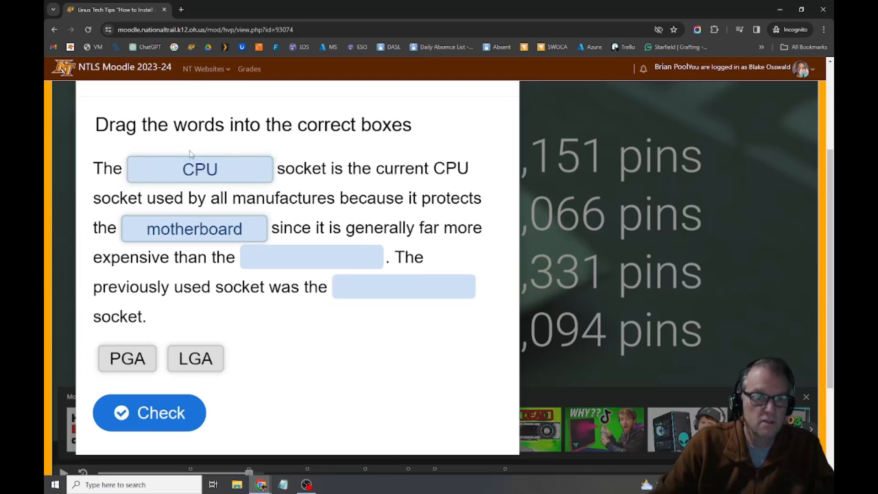
left_click_drag(196, 173, 186, 230)
left_click_drag(198, 356, 327, 260)
left_click_drag(131, 361, 211, 163)
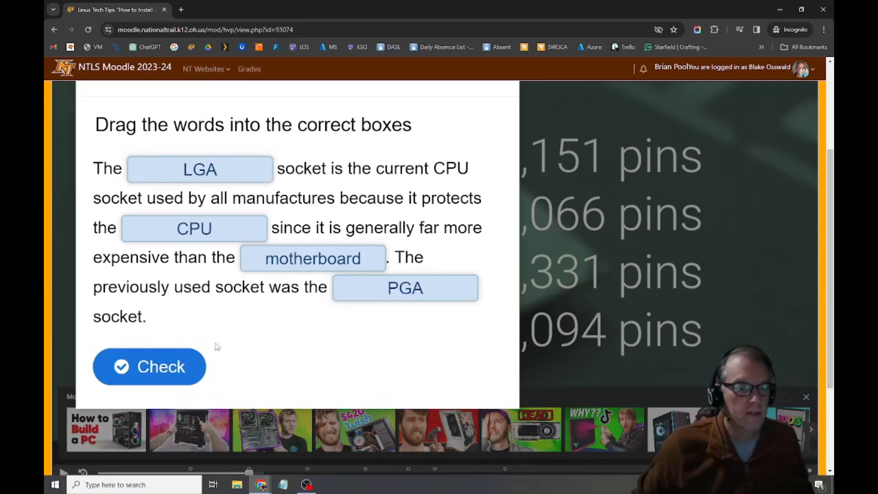
left_click(176, 376)
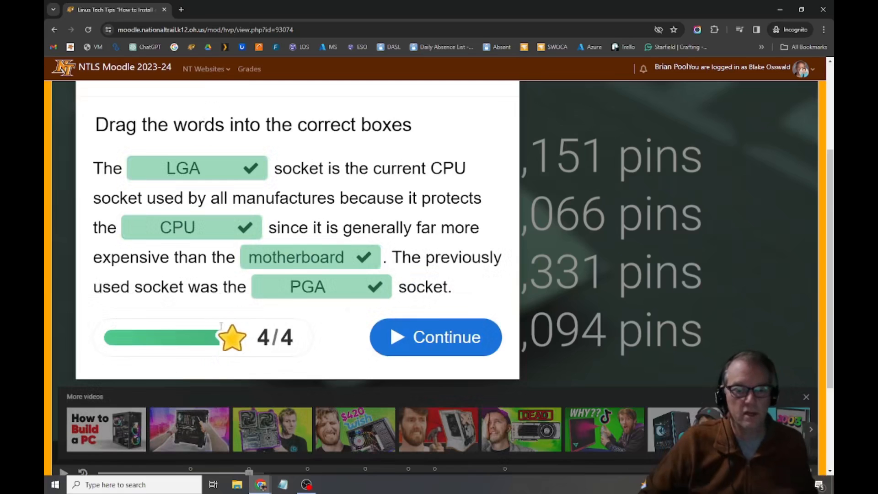
left_click(451, 333)
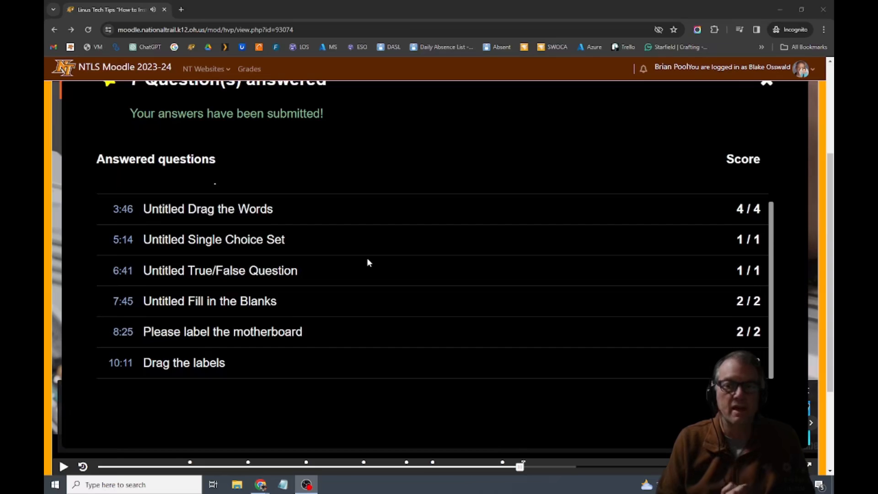
scroll(525, 252, "up", 1)
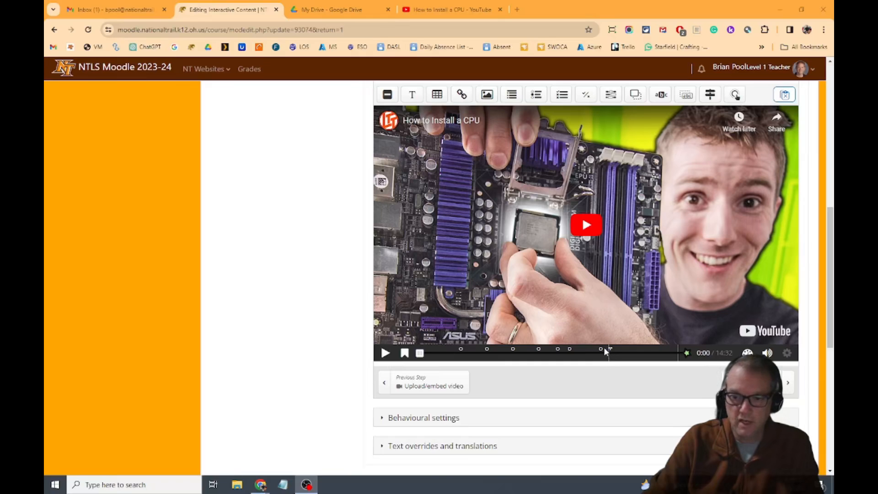
Play the video in the activity editor, seek to 10:34 and add a submit screen at that point.
left_click(605, 351)
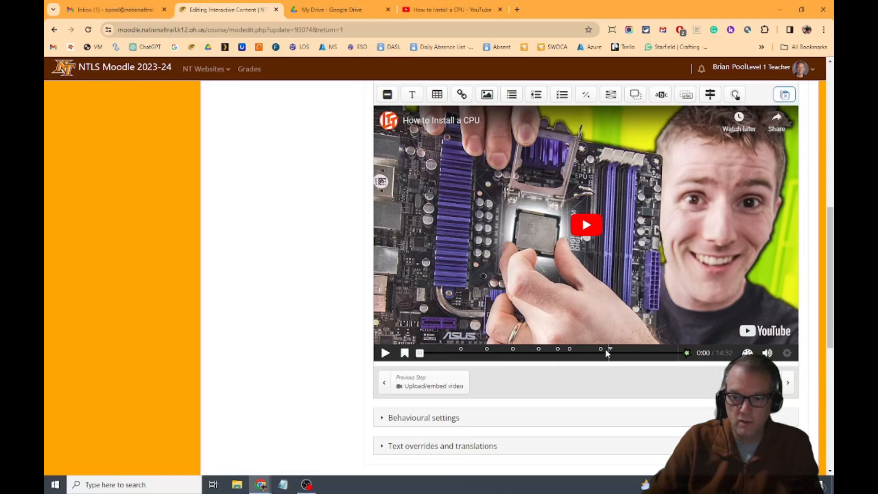
left_click(385, 353)
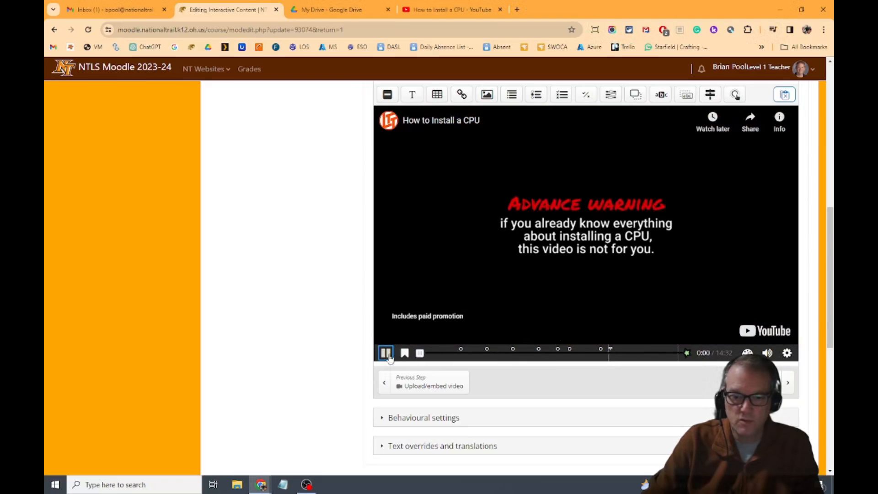
left_click_drag(420, 355, 602, 371)
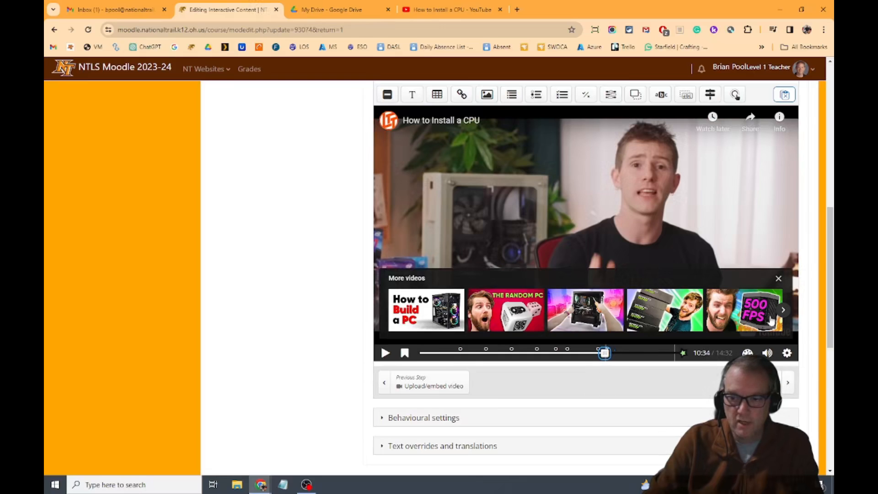
left_click(683, 353)
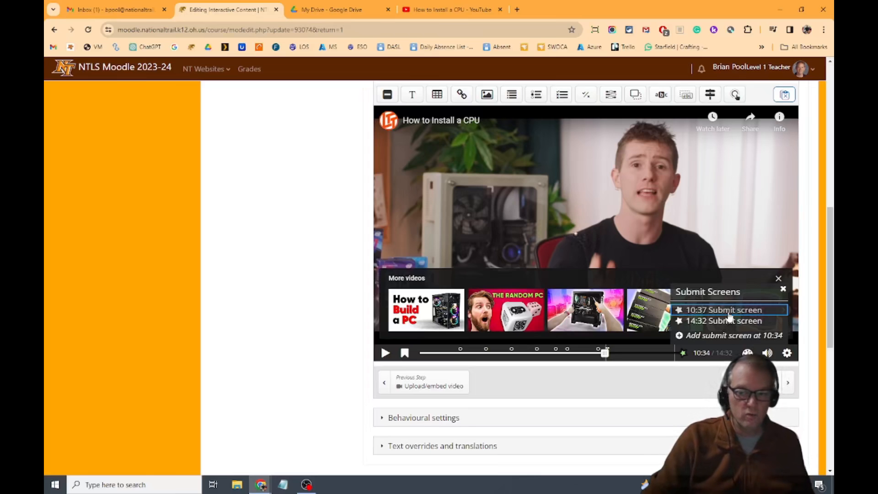
left_click(702, 337)
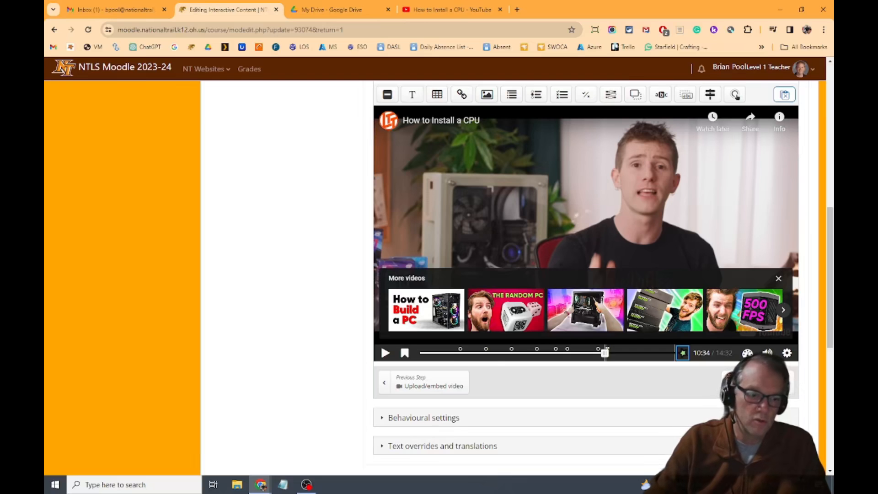
Set the activity's grade category to Ch 5 Class, then save it and return to the course.
scroll(539, 290, "up", 8)
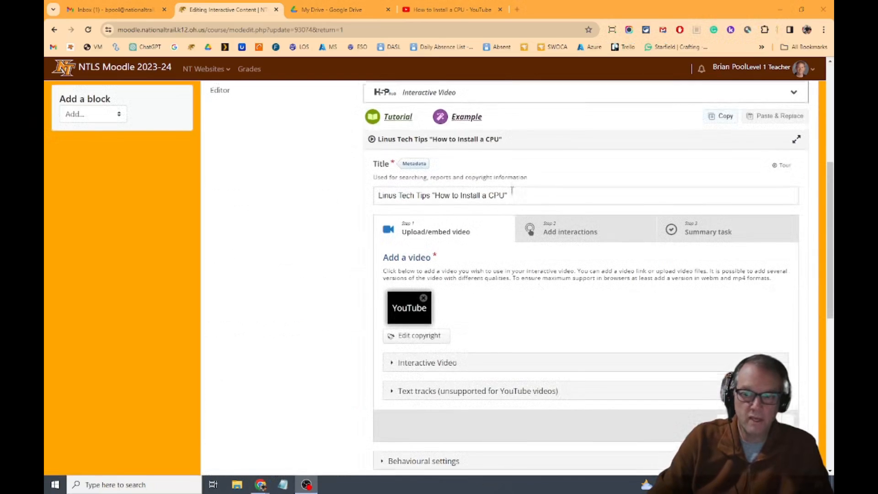
scroll(511, 191, "down", 10)
left_click(233, 200)
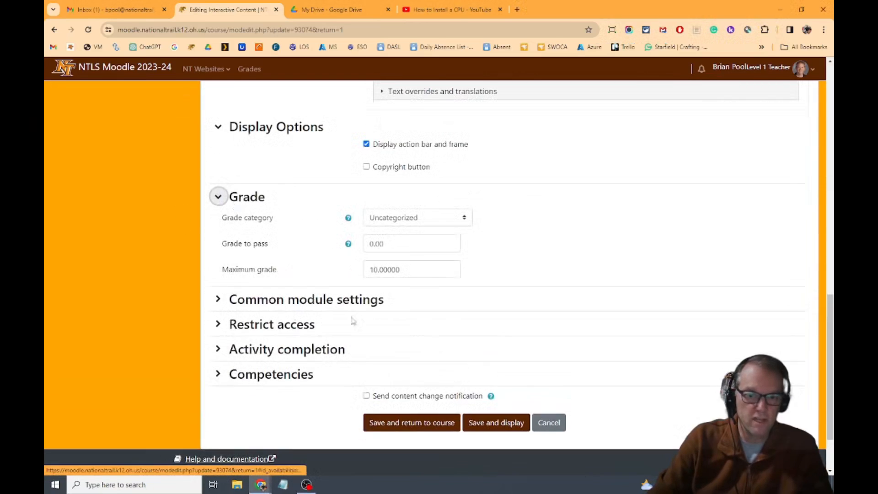
left_click(414, 219)
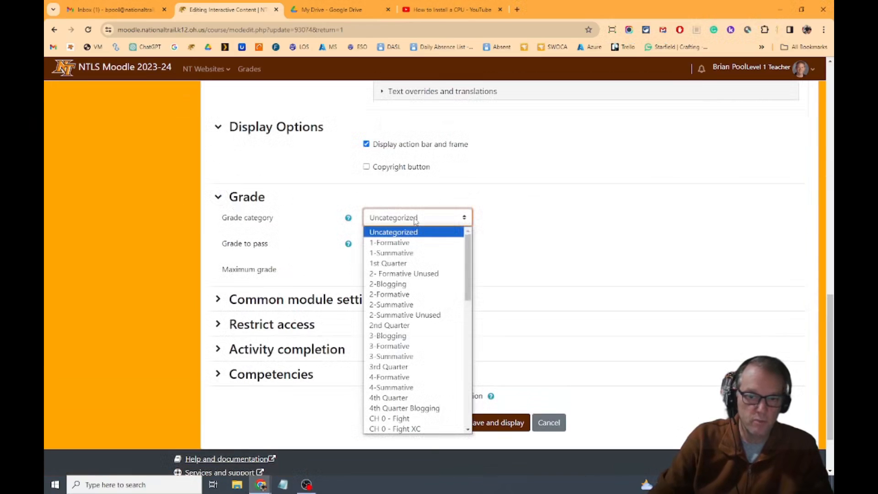
scroll(415, 320, "down", 5)
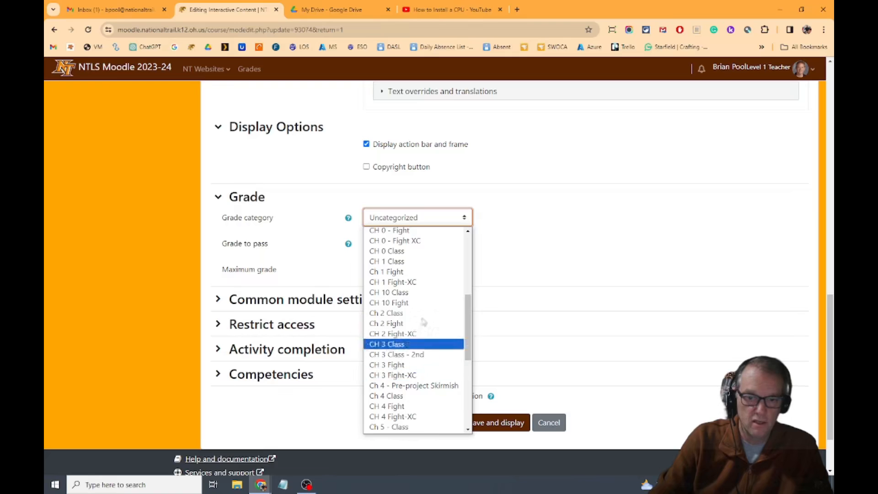
scroll(412, 352, "down", 3)
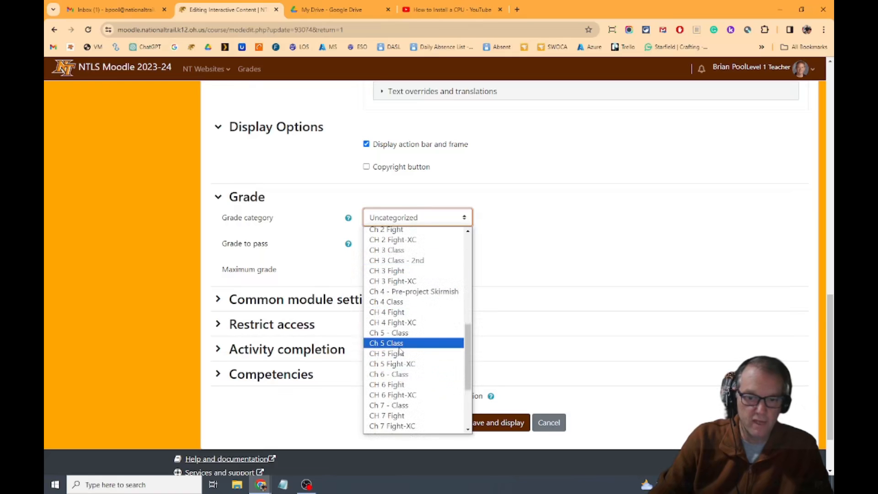
left_click(399, 343)
left_click(415, 423)
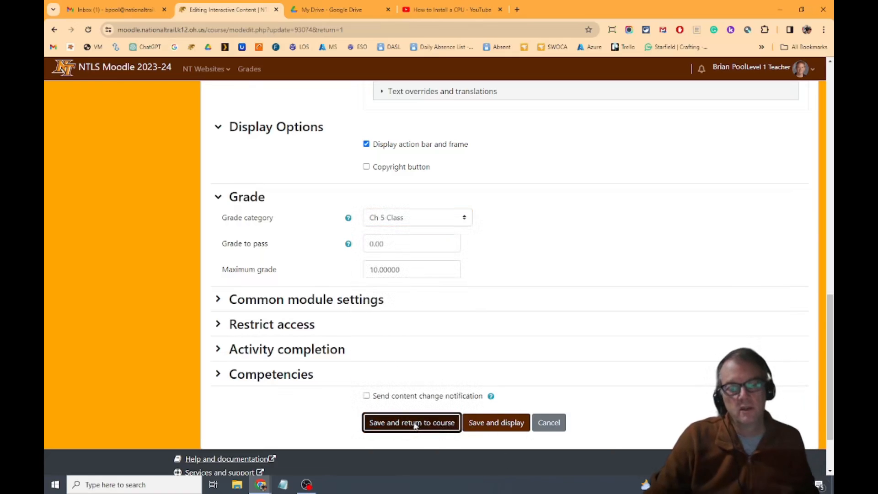